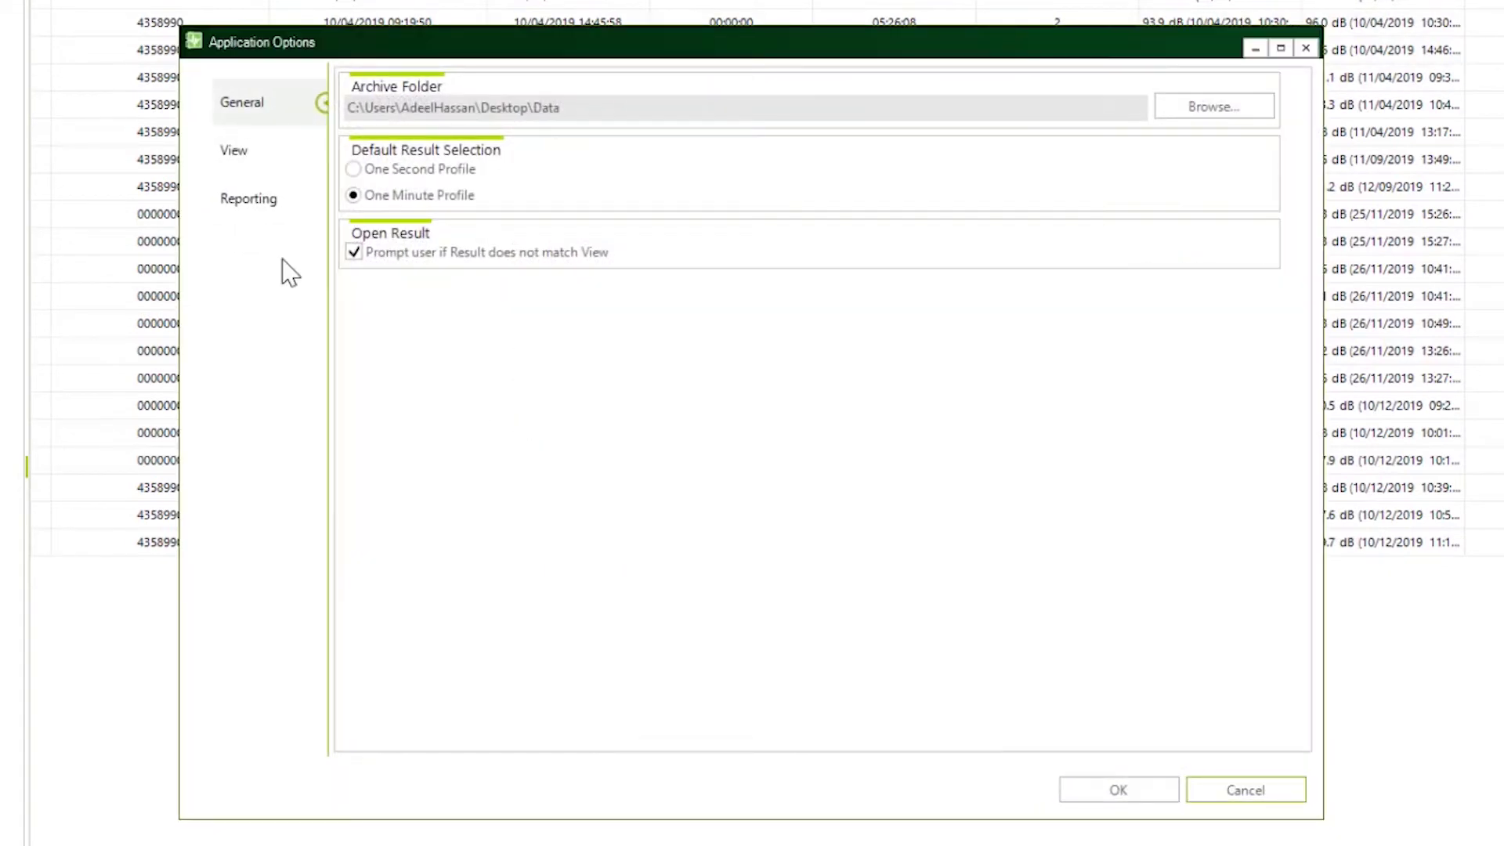
# Step: Move Motion Index between Pause Duration and Measurement Duration in the selected columns for Downloaded Results, and apply the options
pyautogui.click(283, 155)
pyautogui.click(411, 115)
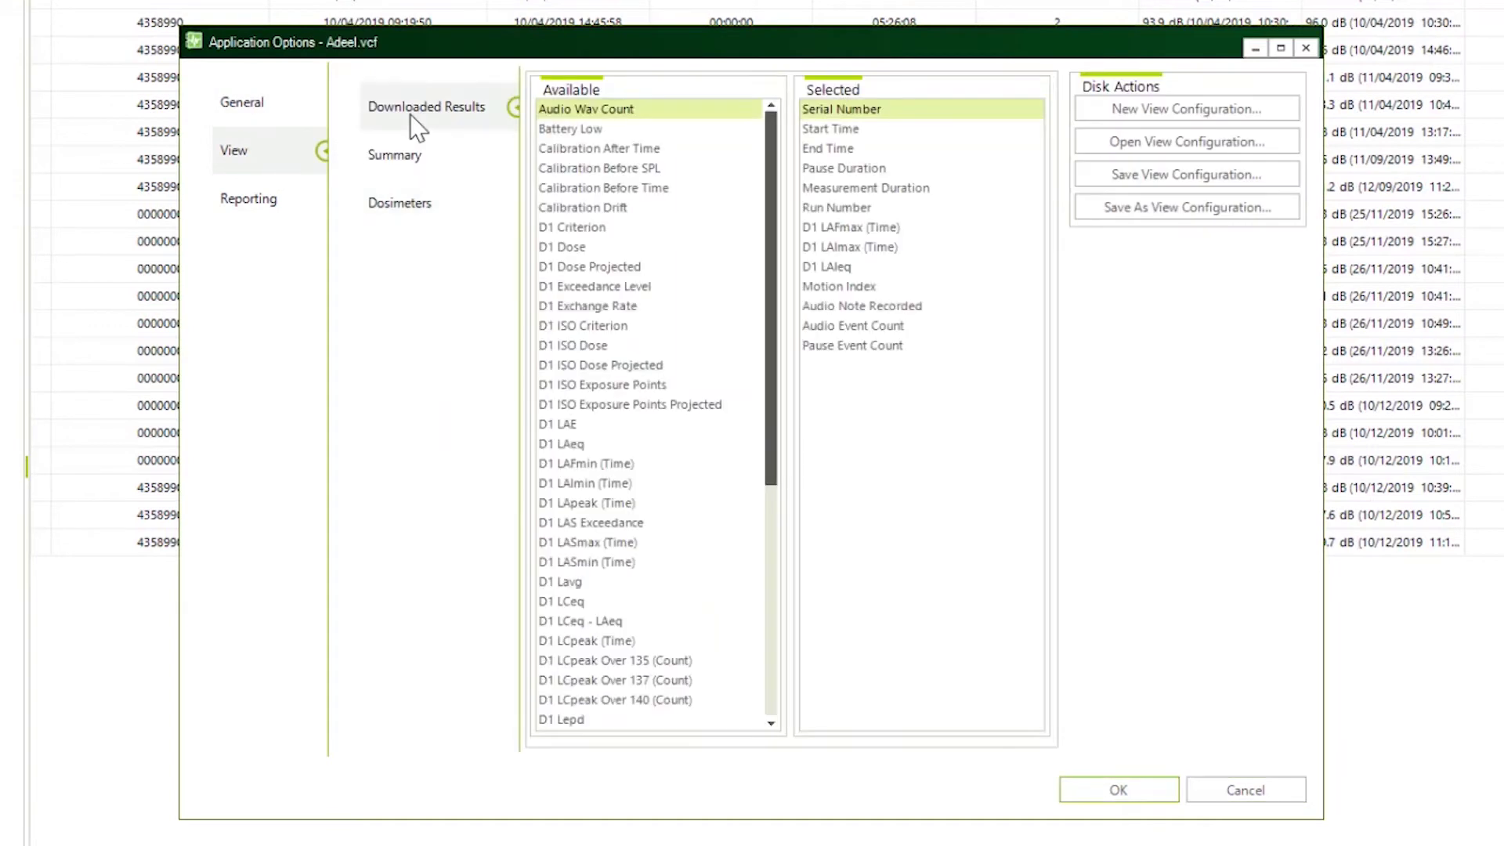
pyautogui.moveTo(846, 296); pyautogui.dragTo(893, 192)
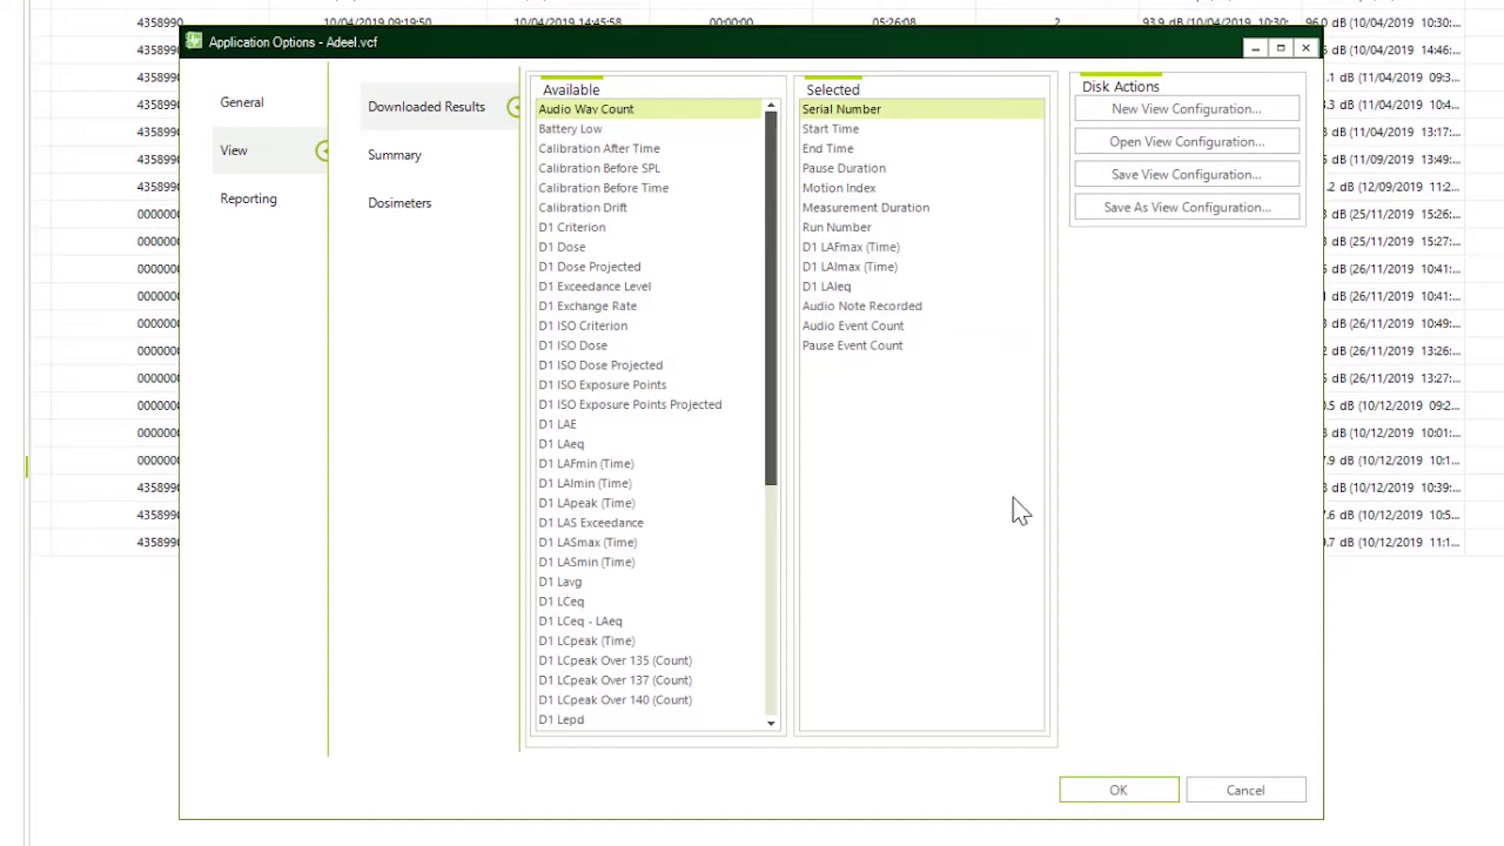
pyautogui.click(1119, 790)
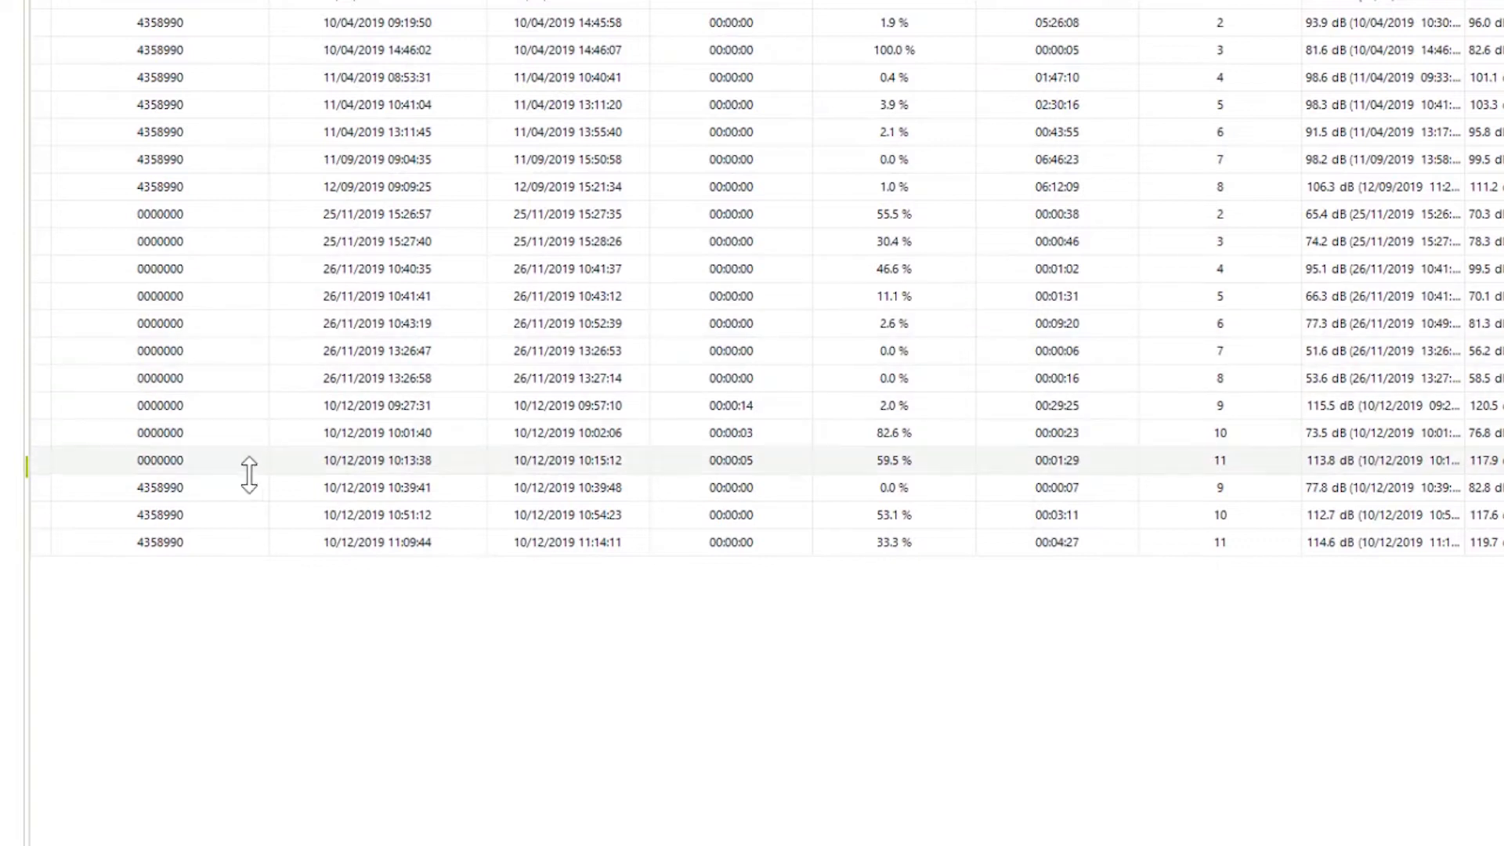
# Step: Open the profile chart of the result that started on 10/12/2019 at 11:09:44
pyautogui.click(307, 550)
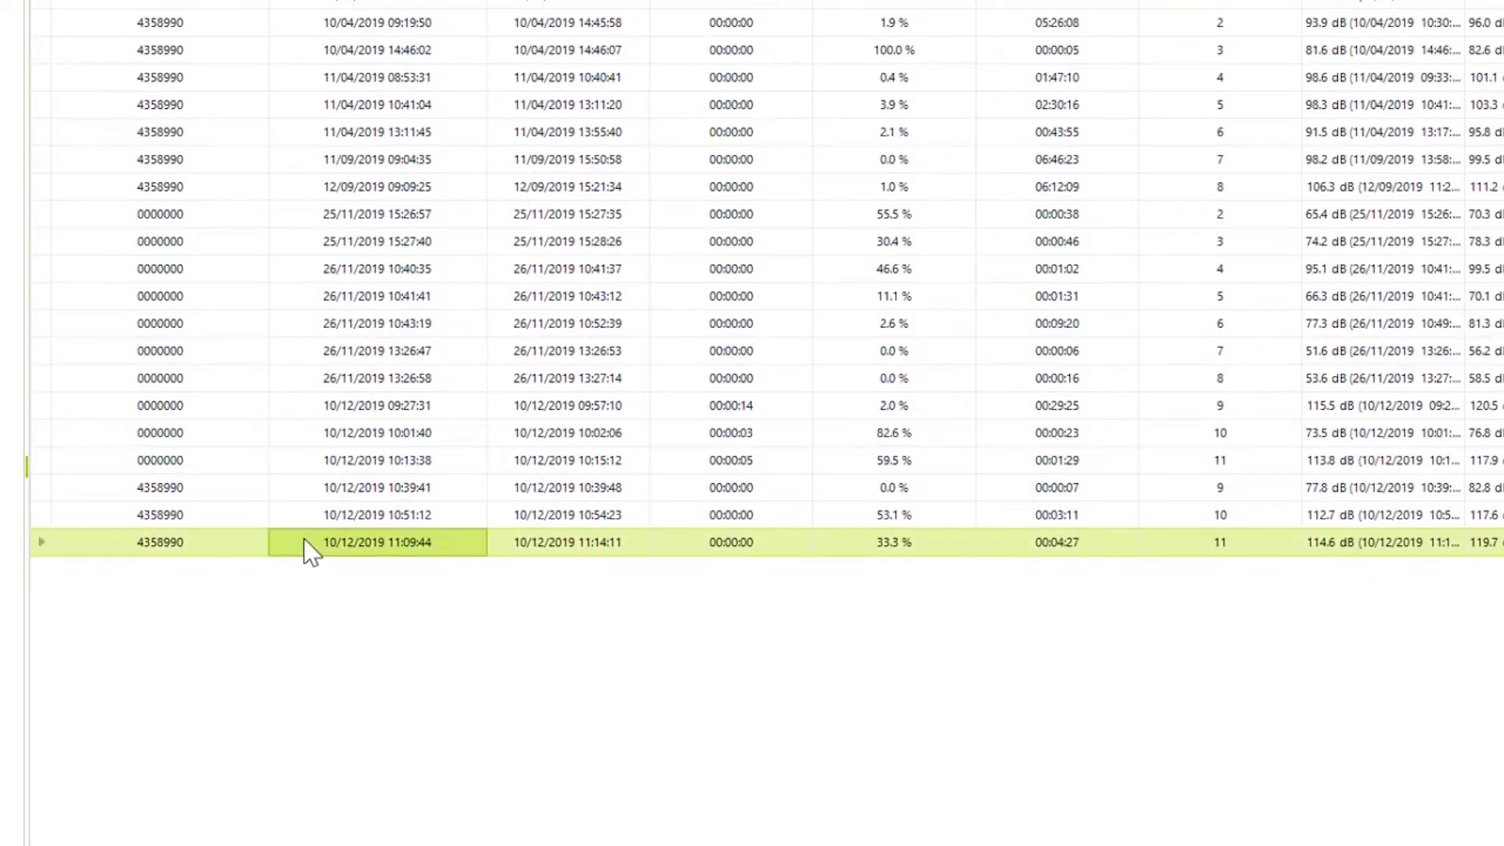
pyautogui.click(208, 543)
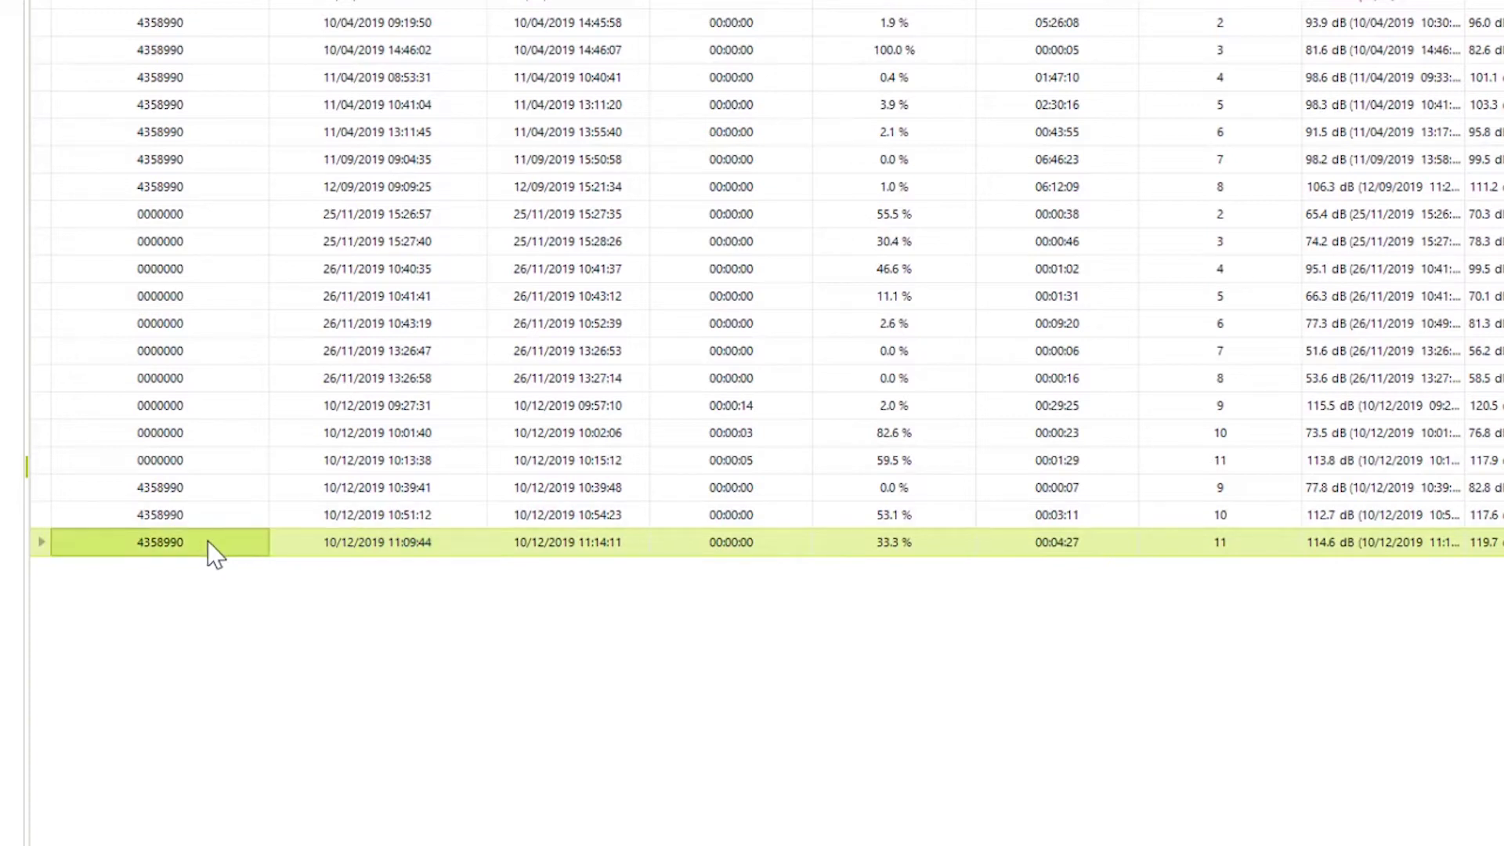
pyautogui.doubleClick(208, 541)
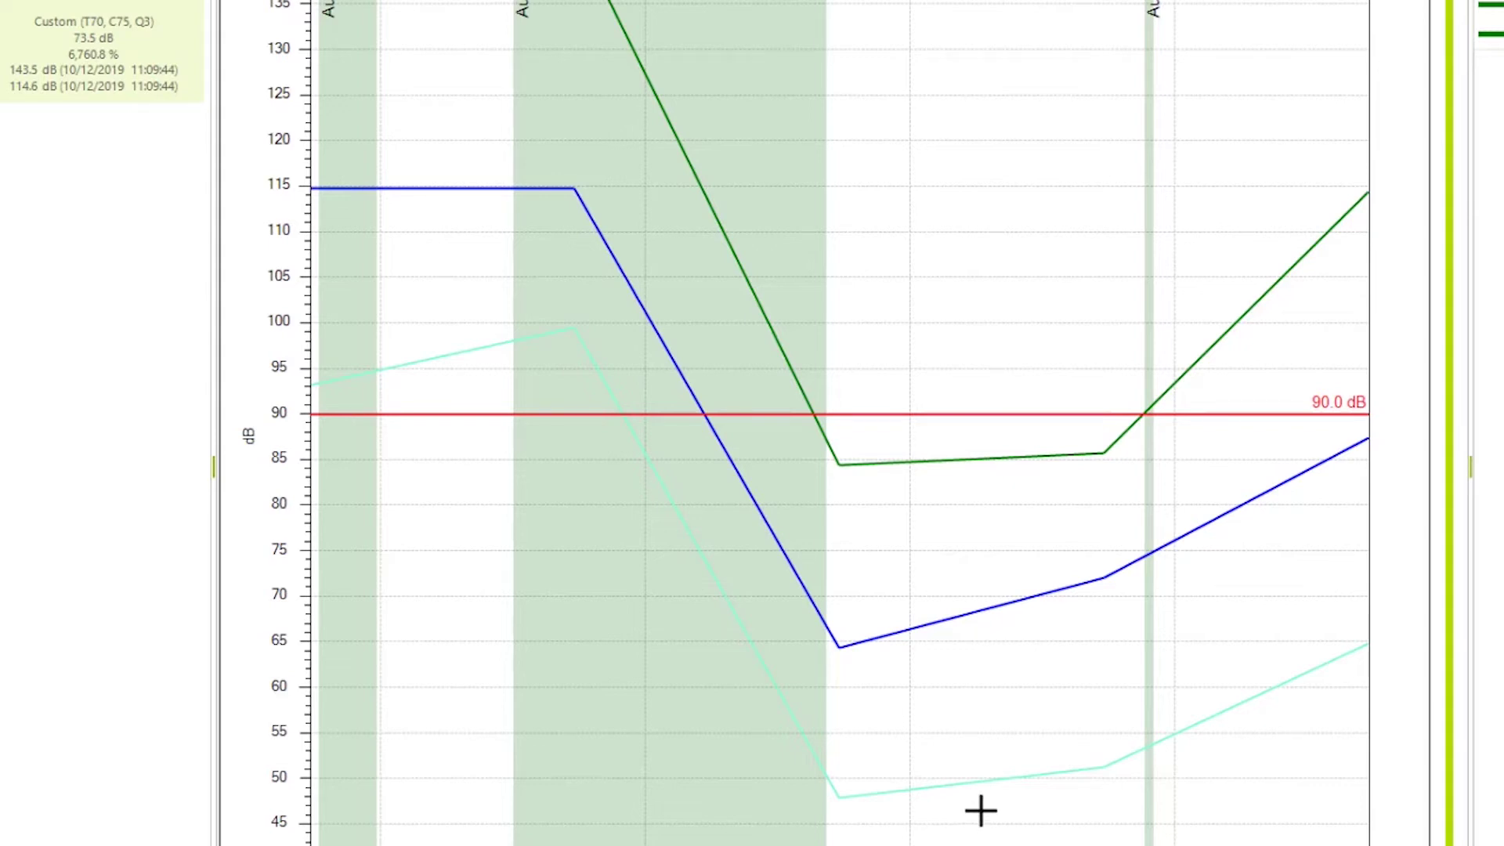
# Step: Set the profile chart's limit line to 100 dB
pyautogui.rightClick(980, 809)
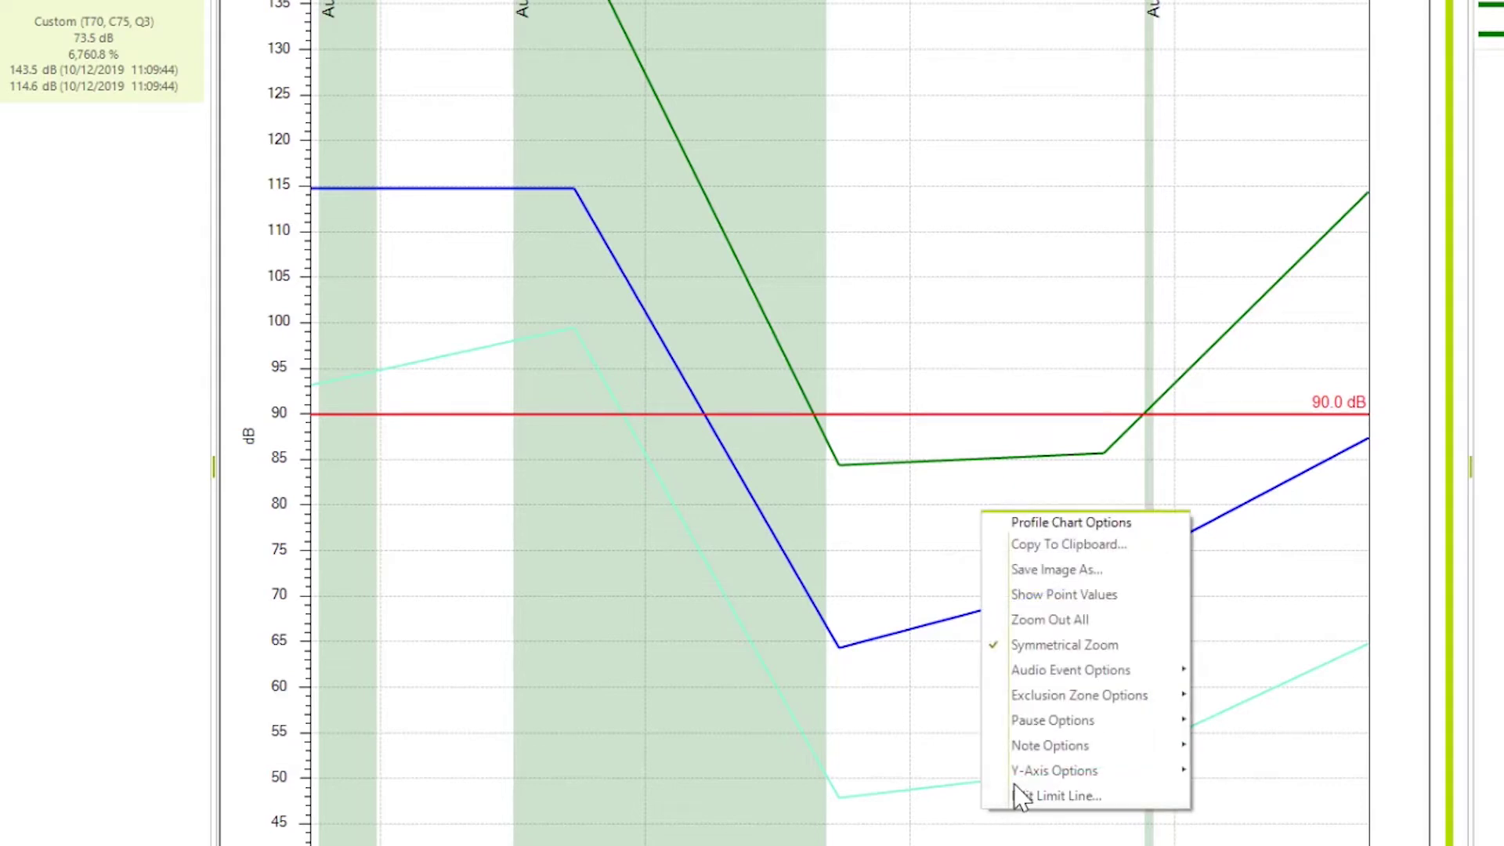
pyautogui.click(1055, 796)
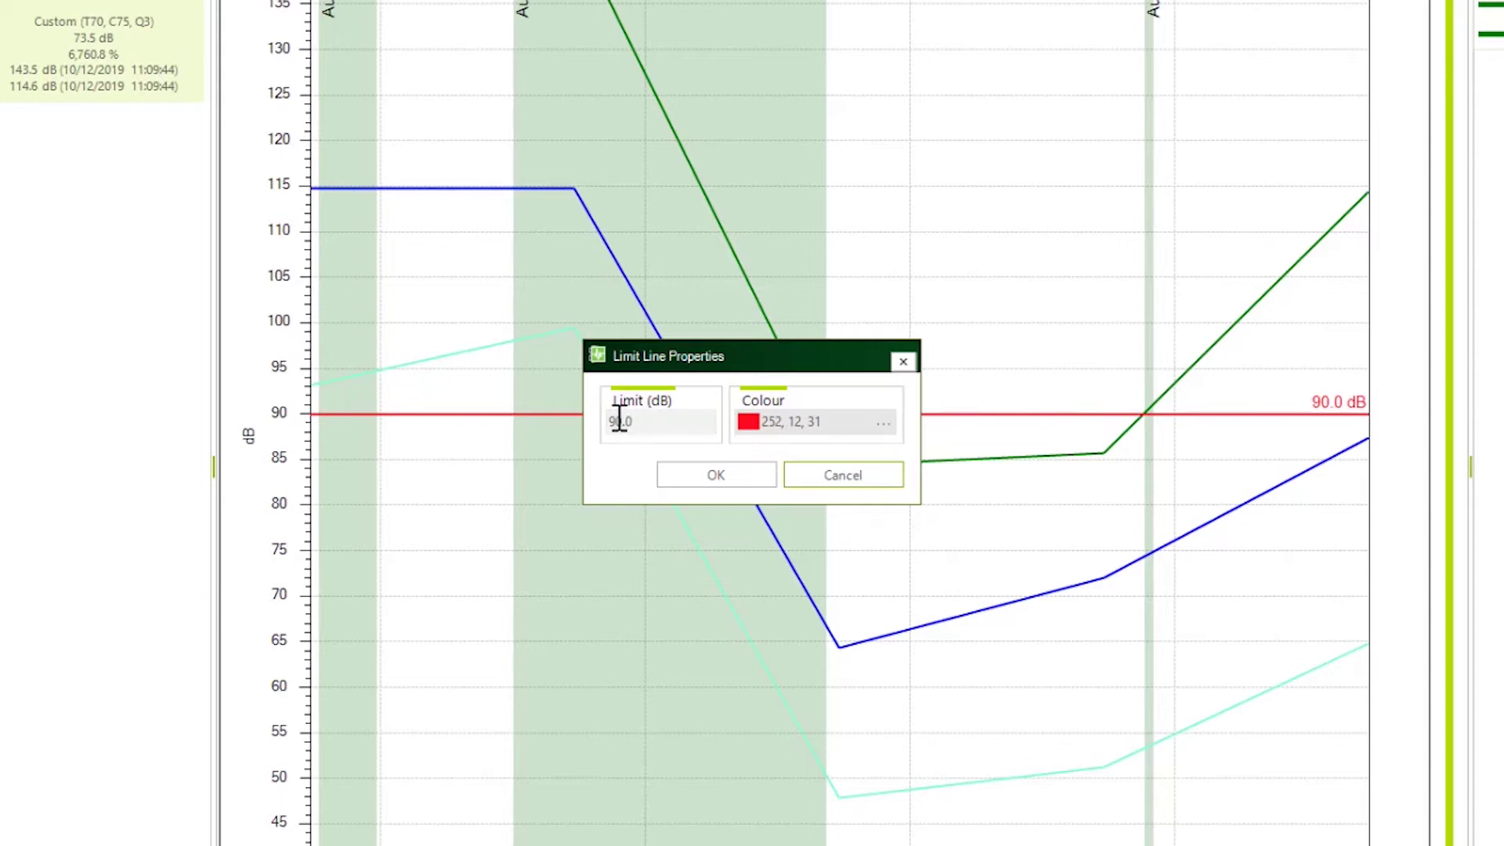
pyautogui.moveTo(623, 421); pyautogui.dragTo(610, 422)
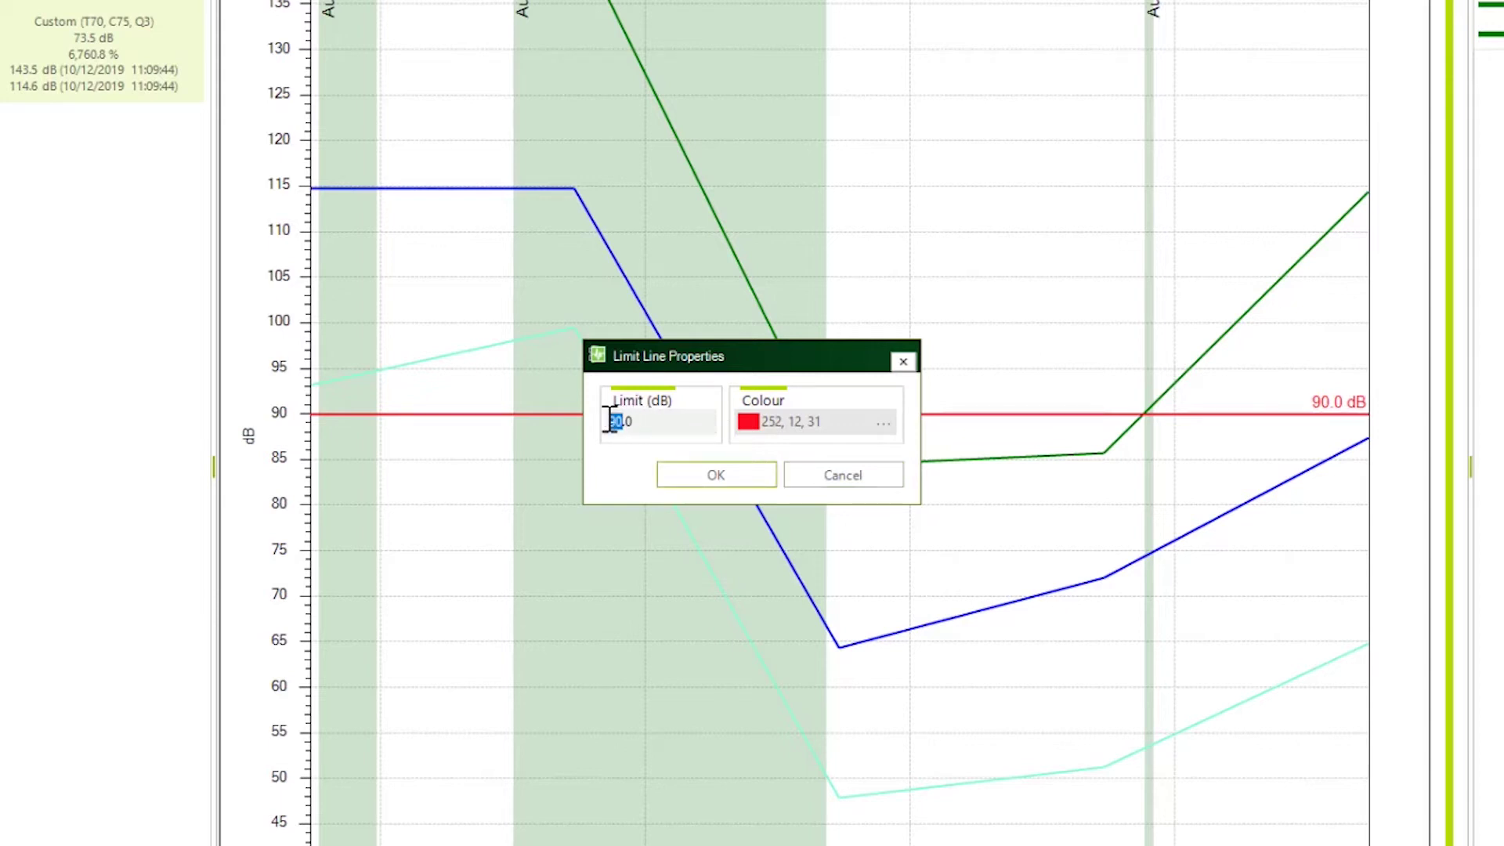
pyautogui.write('100')
pyautogui.click(882, 424)
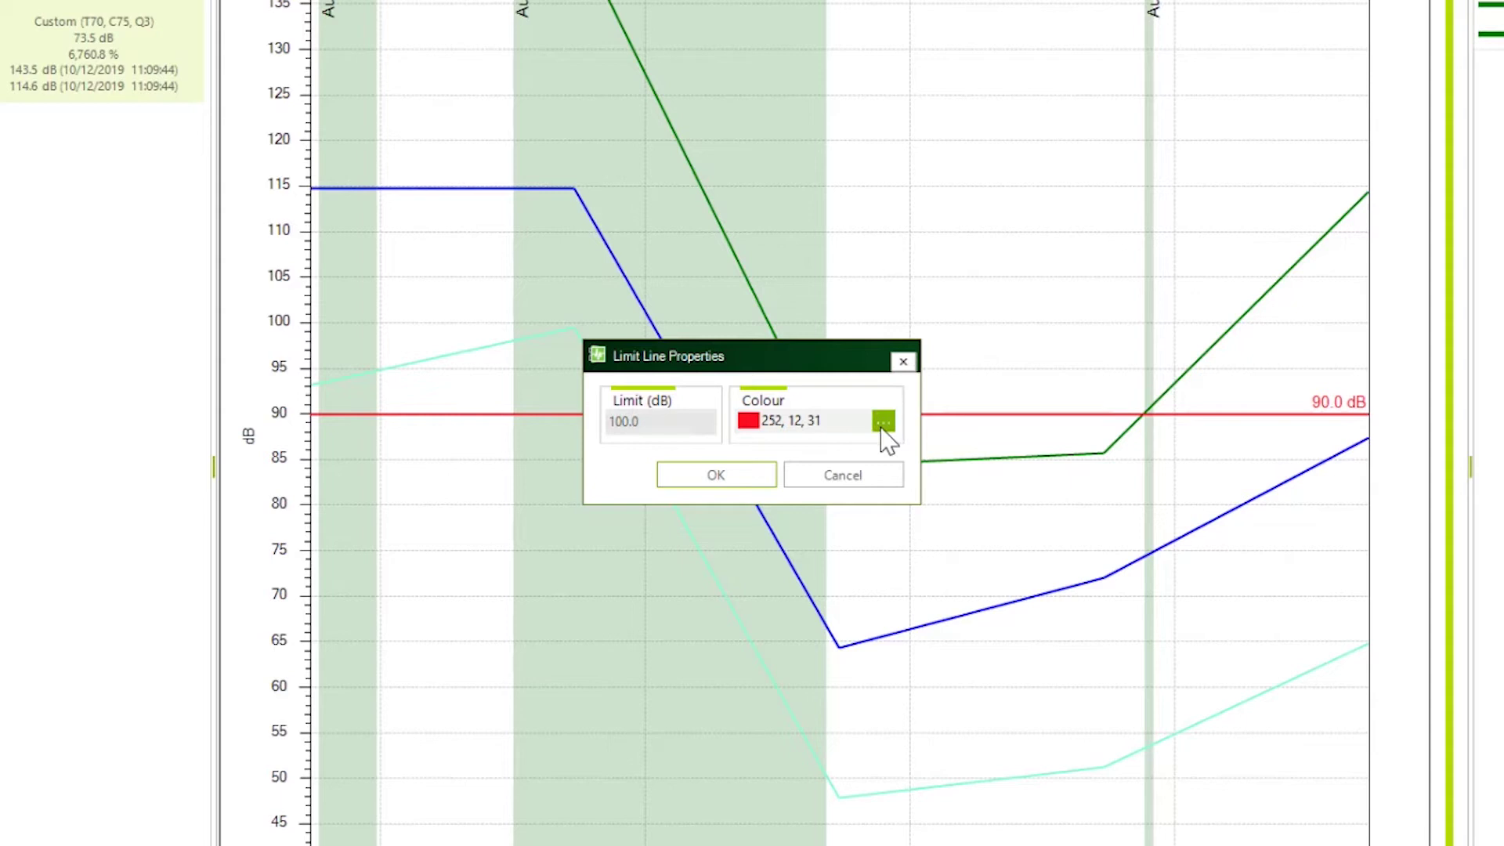
pyautogui.click(1000, 640)
pyautogui.click(719, 474)
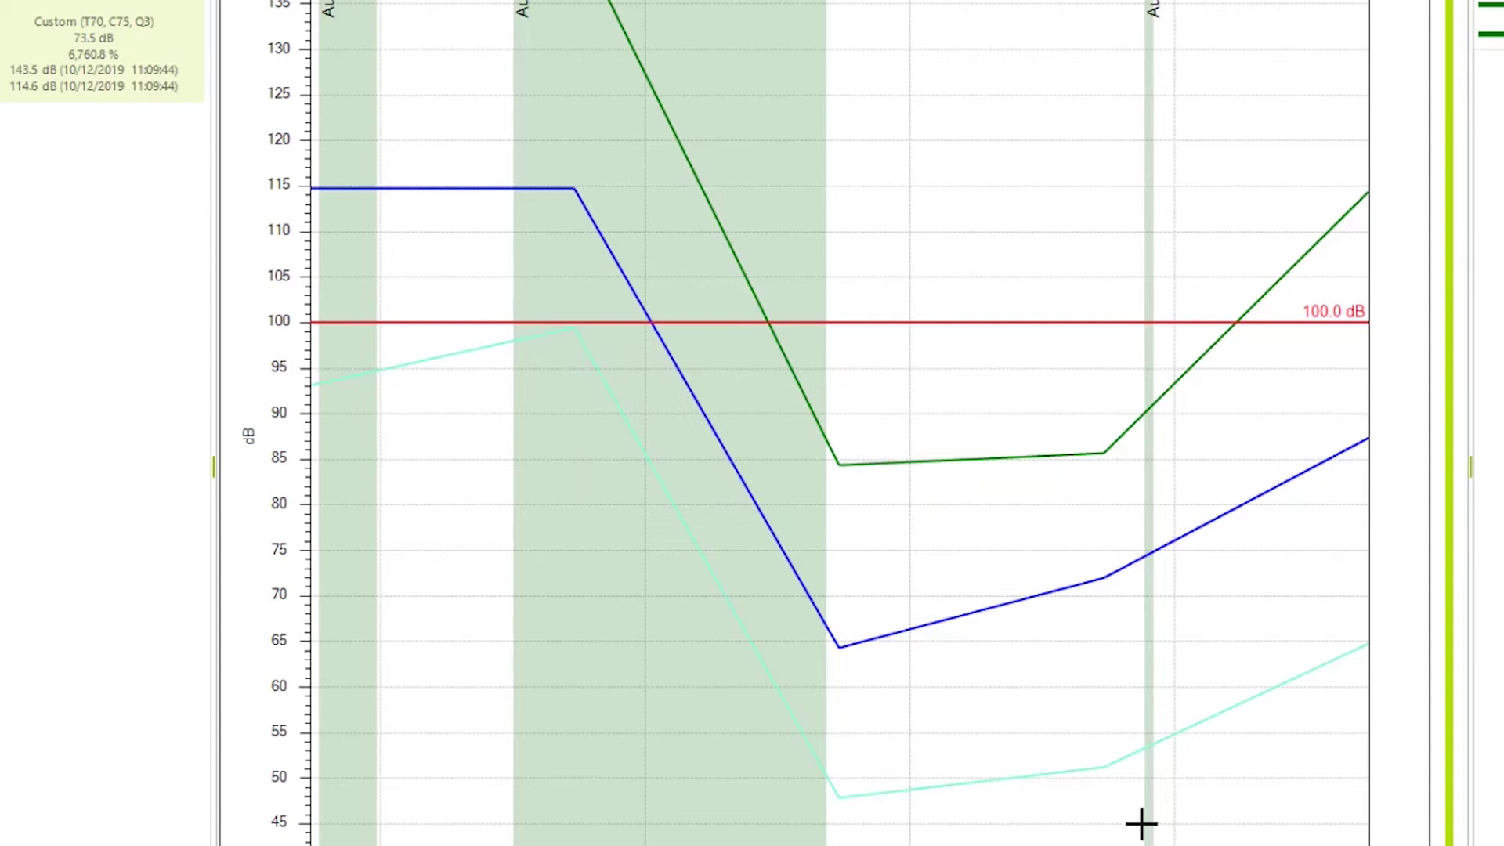
# Step: Set the maximum of the profile chart's custom Y-axis scale range to 145 dB
pyautogui.rightClick(1224, 835)
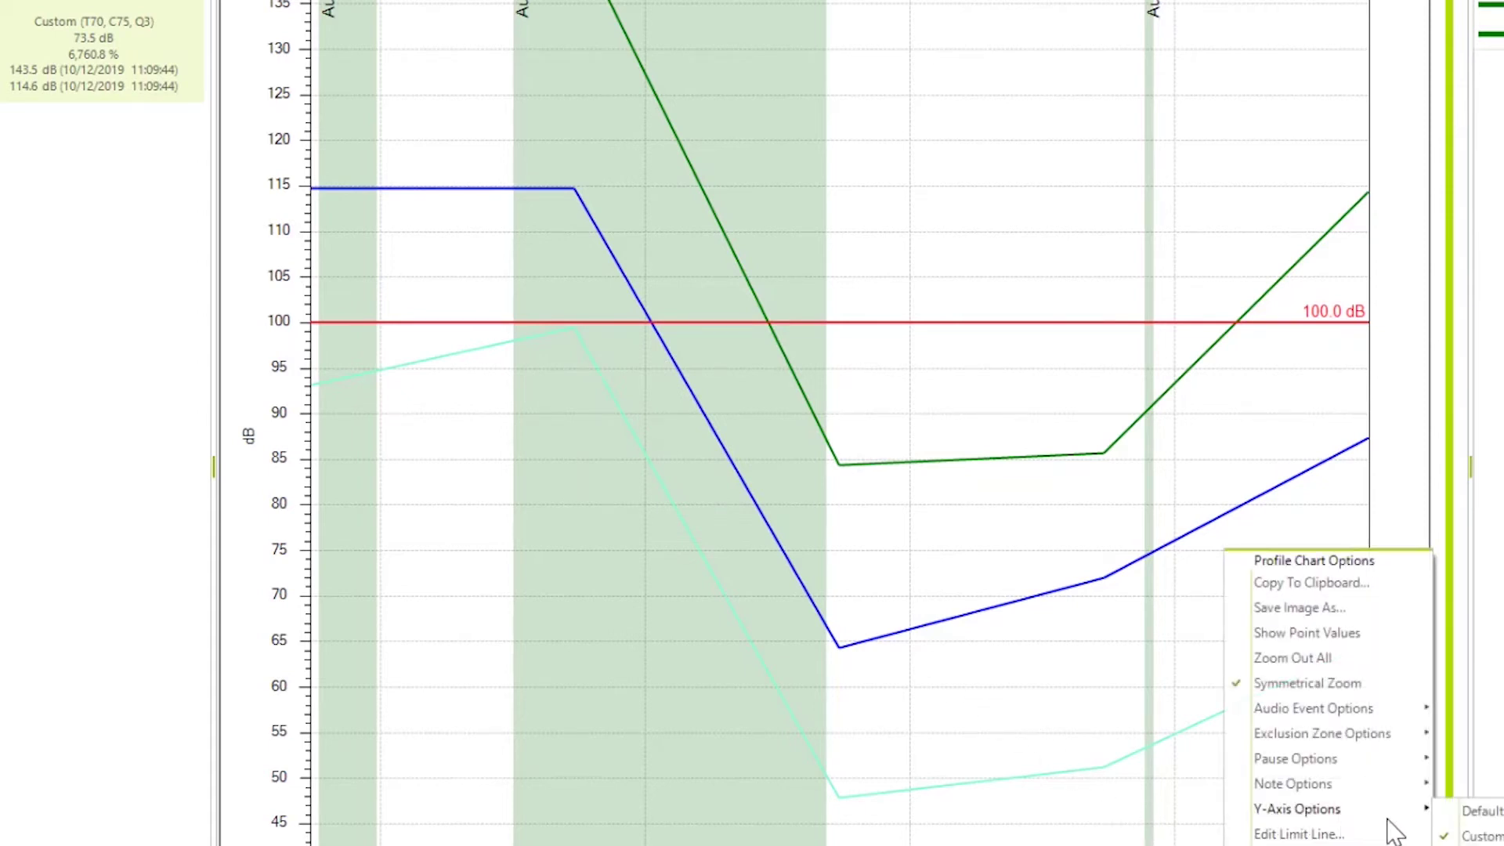
pyautogui.moveTo(1402, 813)
pyautogui.click(1480, 835)
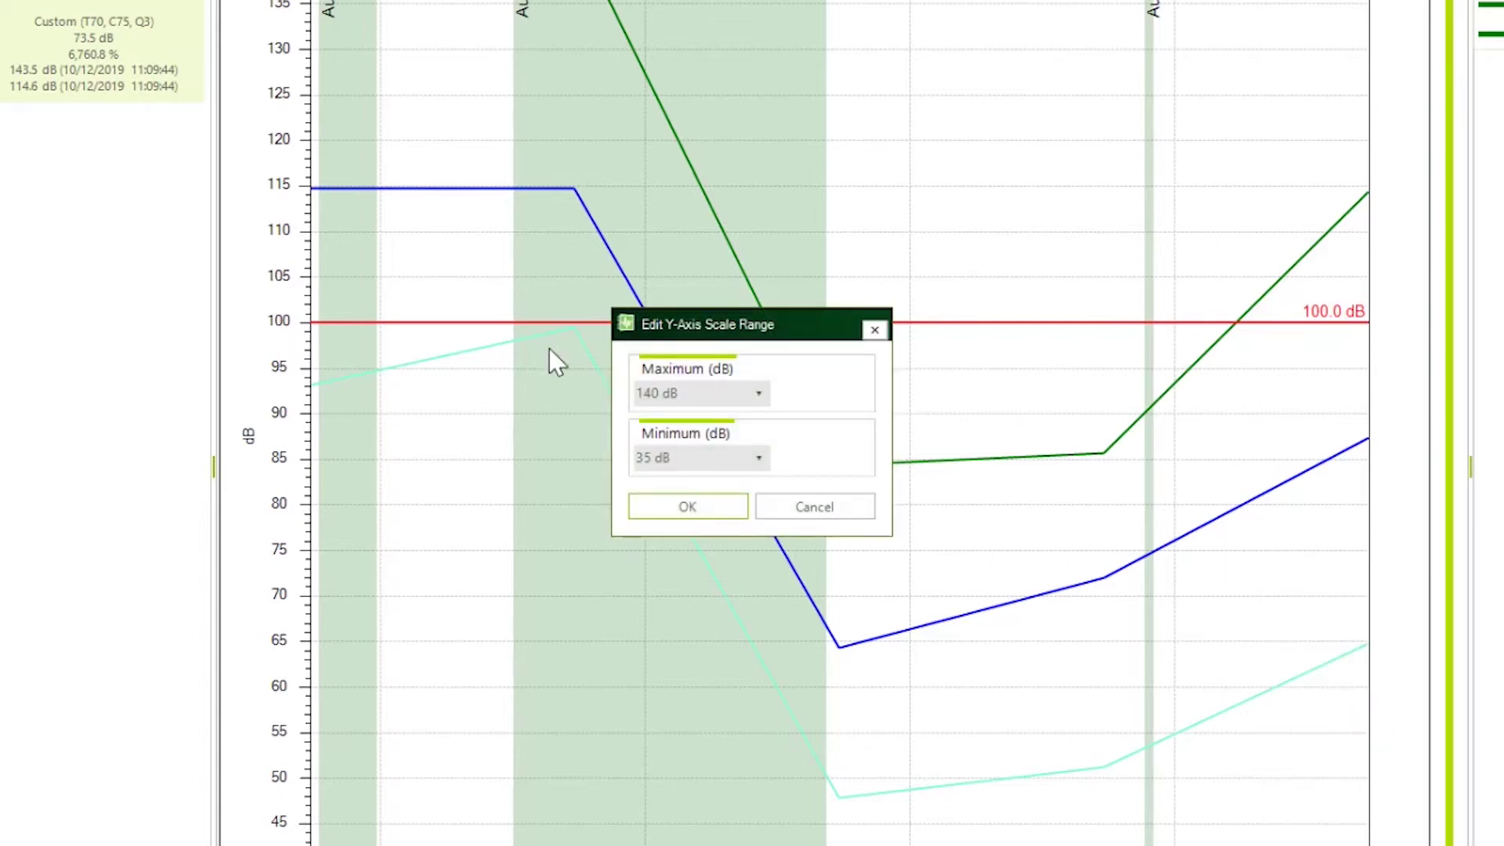
pyautogui.click(758, 392)
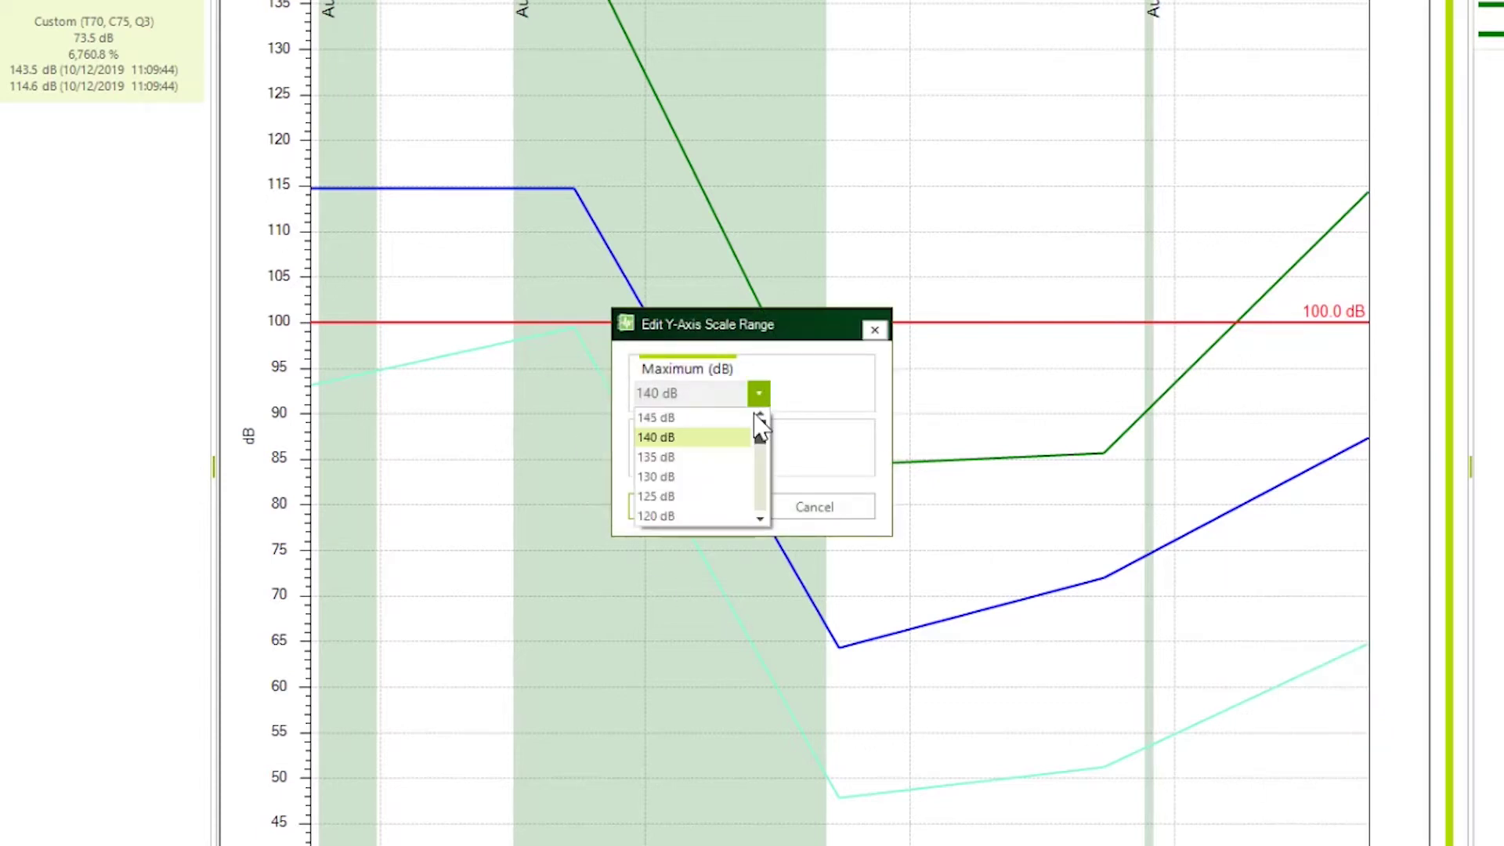
pyautogui.click(709, 417)
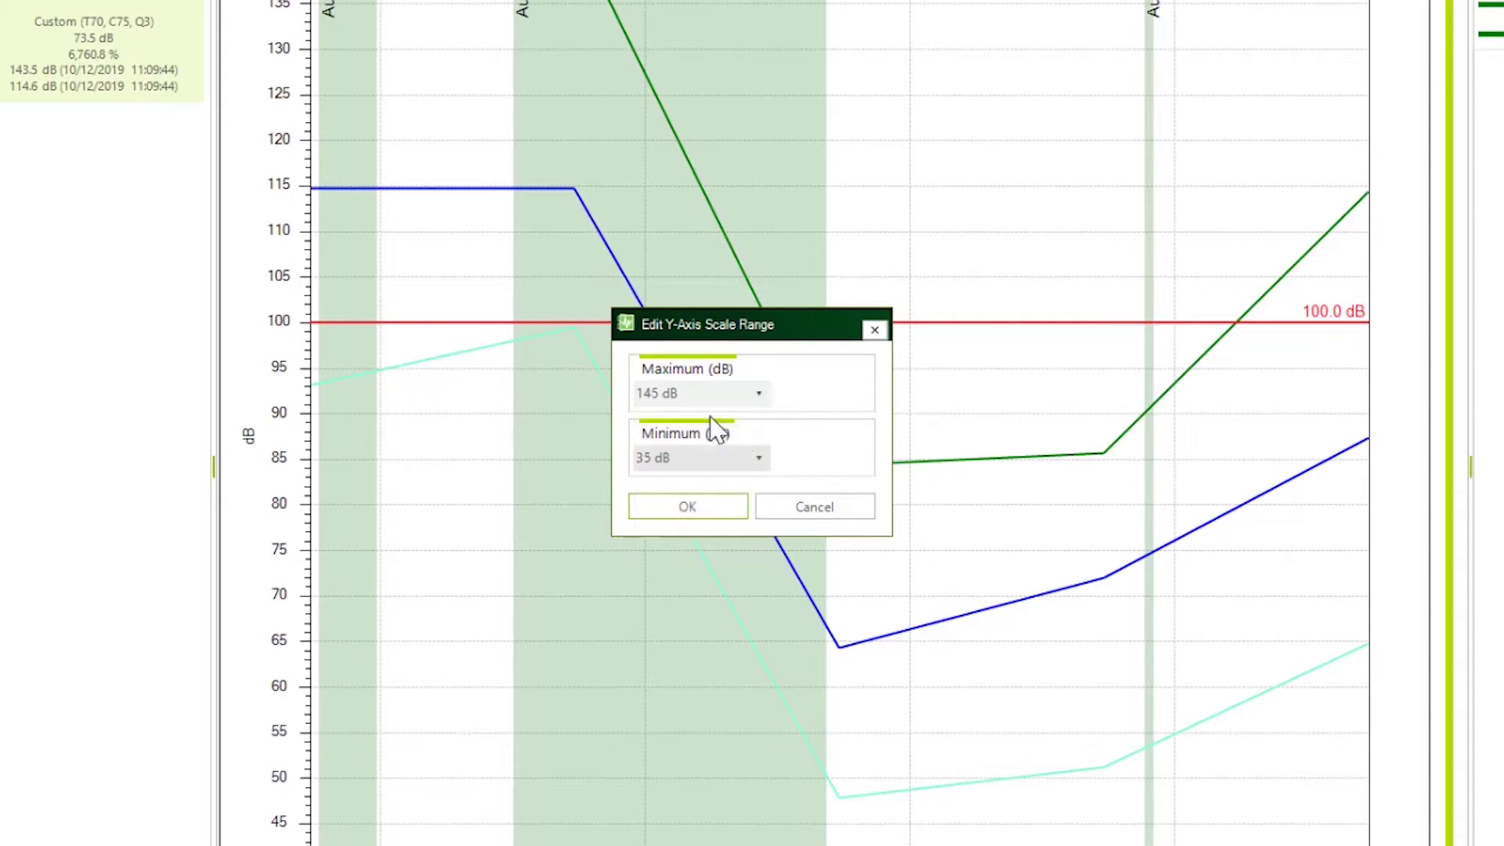
pyautogui.click(725, 506)
# Step: Switch the profile chart's Y-axis to the default scale
pyautogui.rightClick(1248, 776)
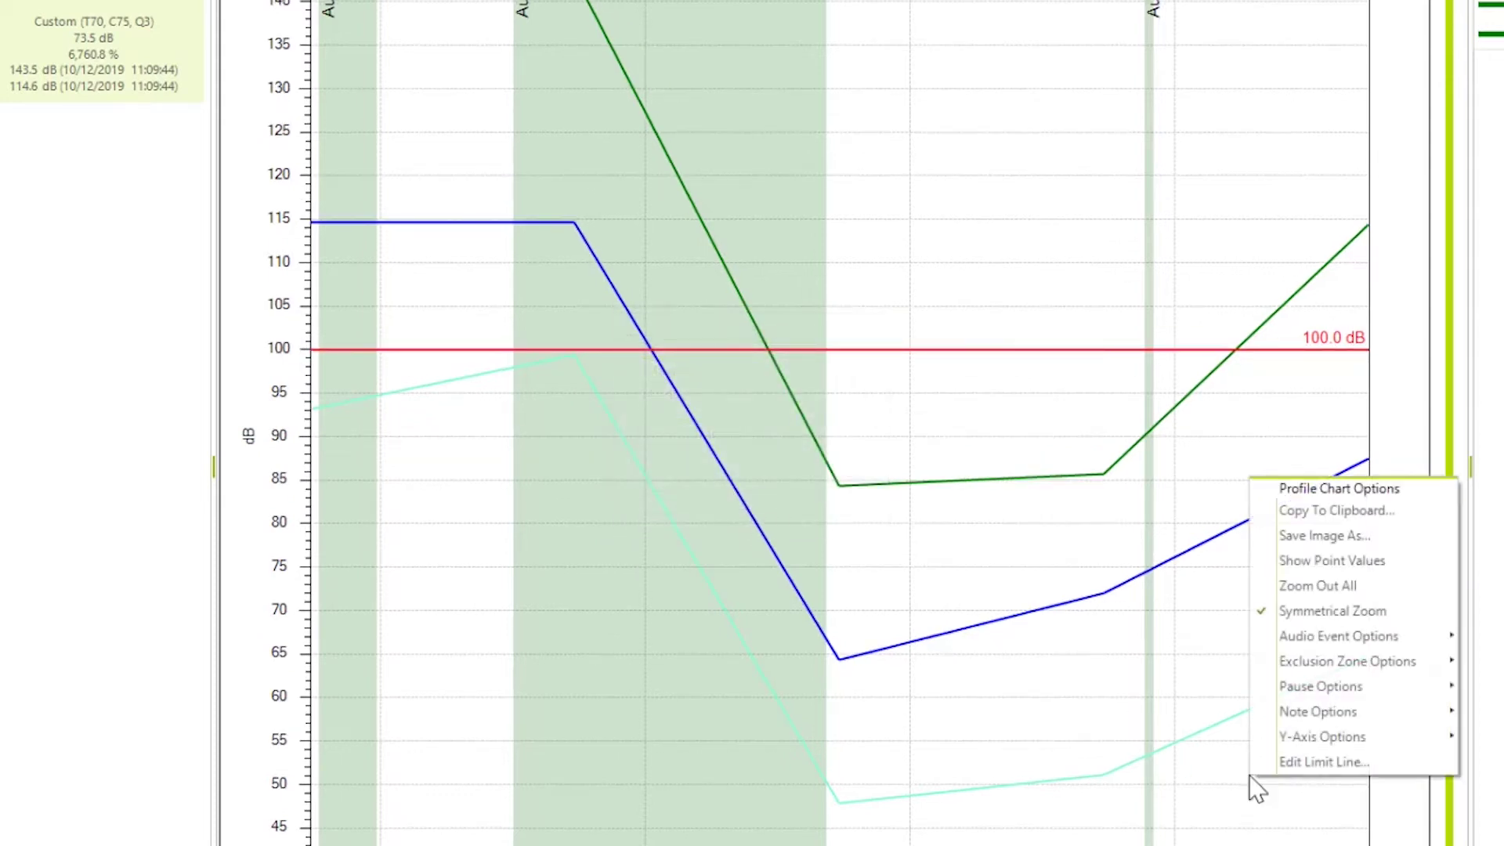
pyautogui.moveTo(1292, 737)
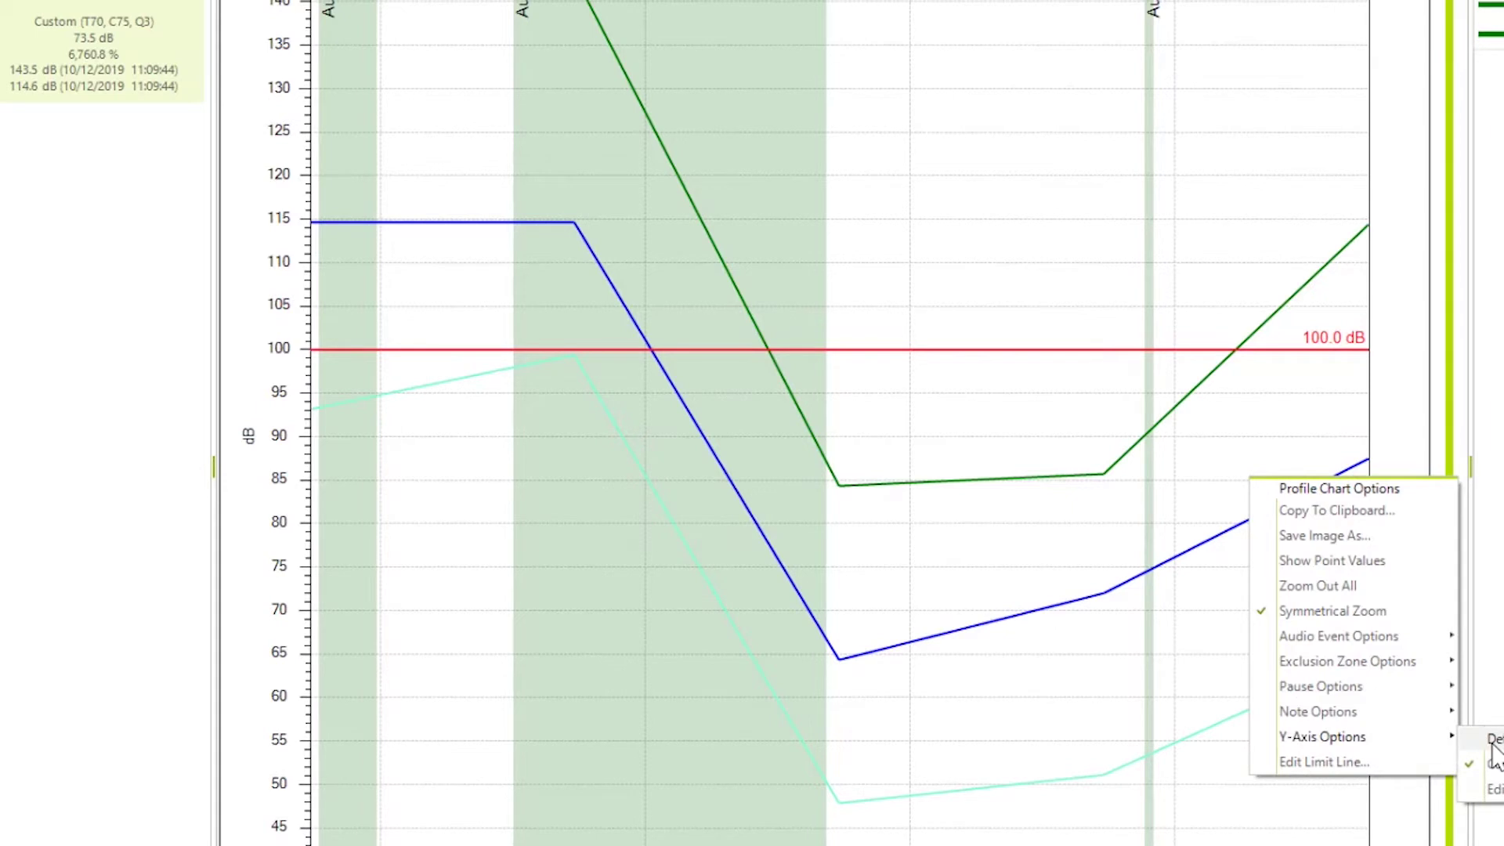
pyautogui.click(1493, 754)
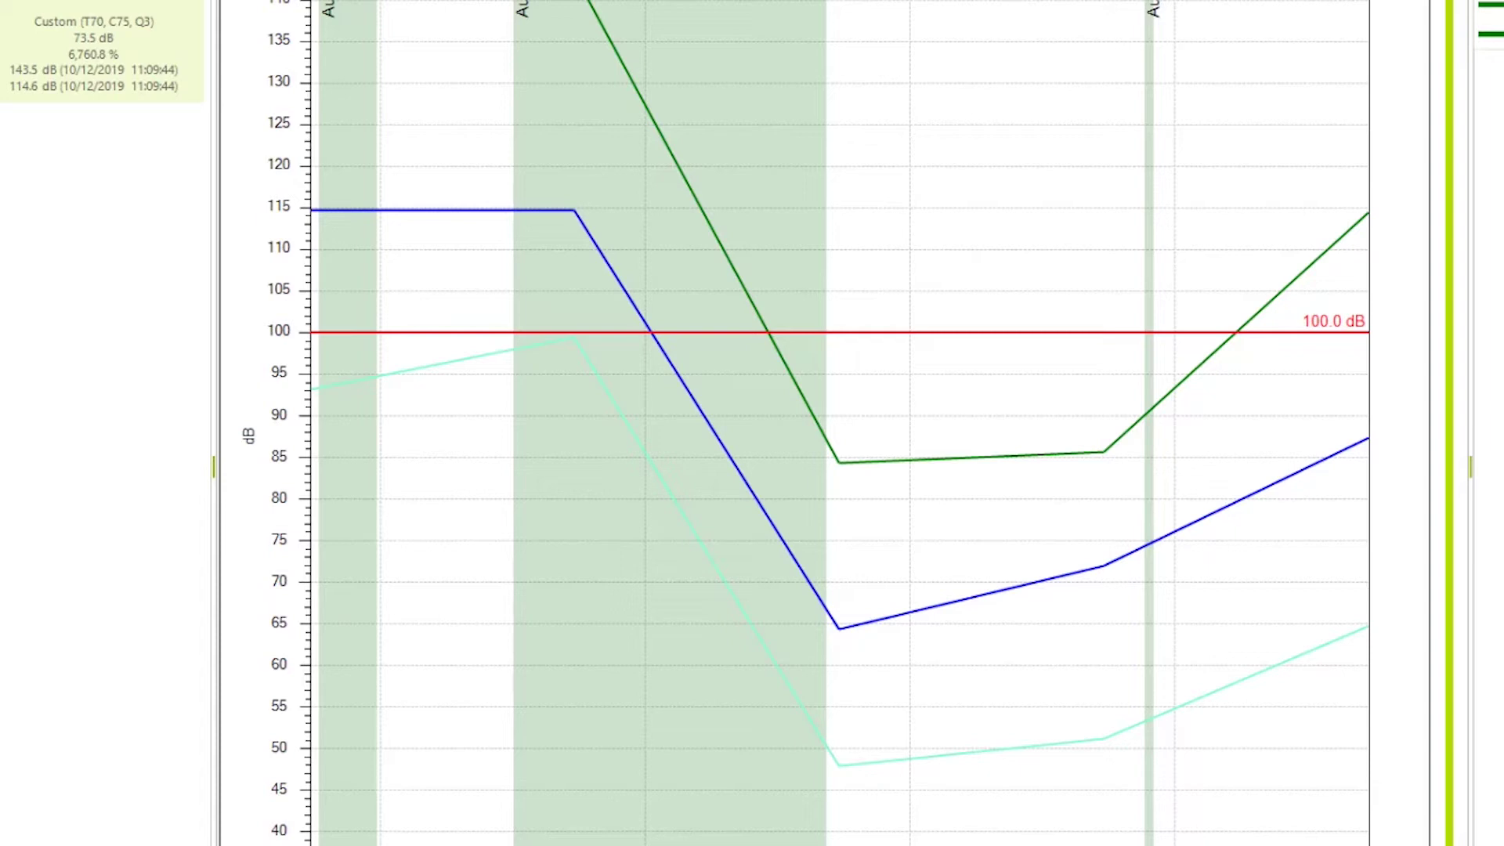
pyautogui.rightClick(836, 782)
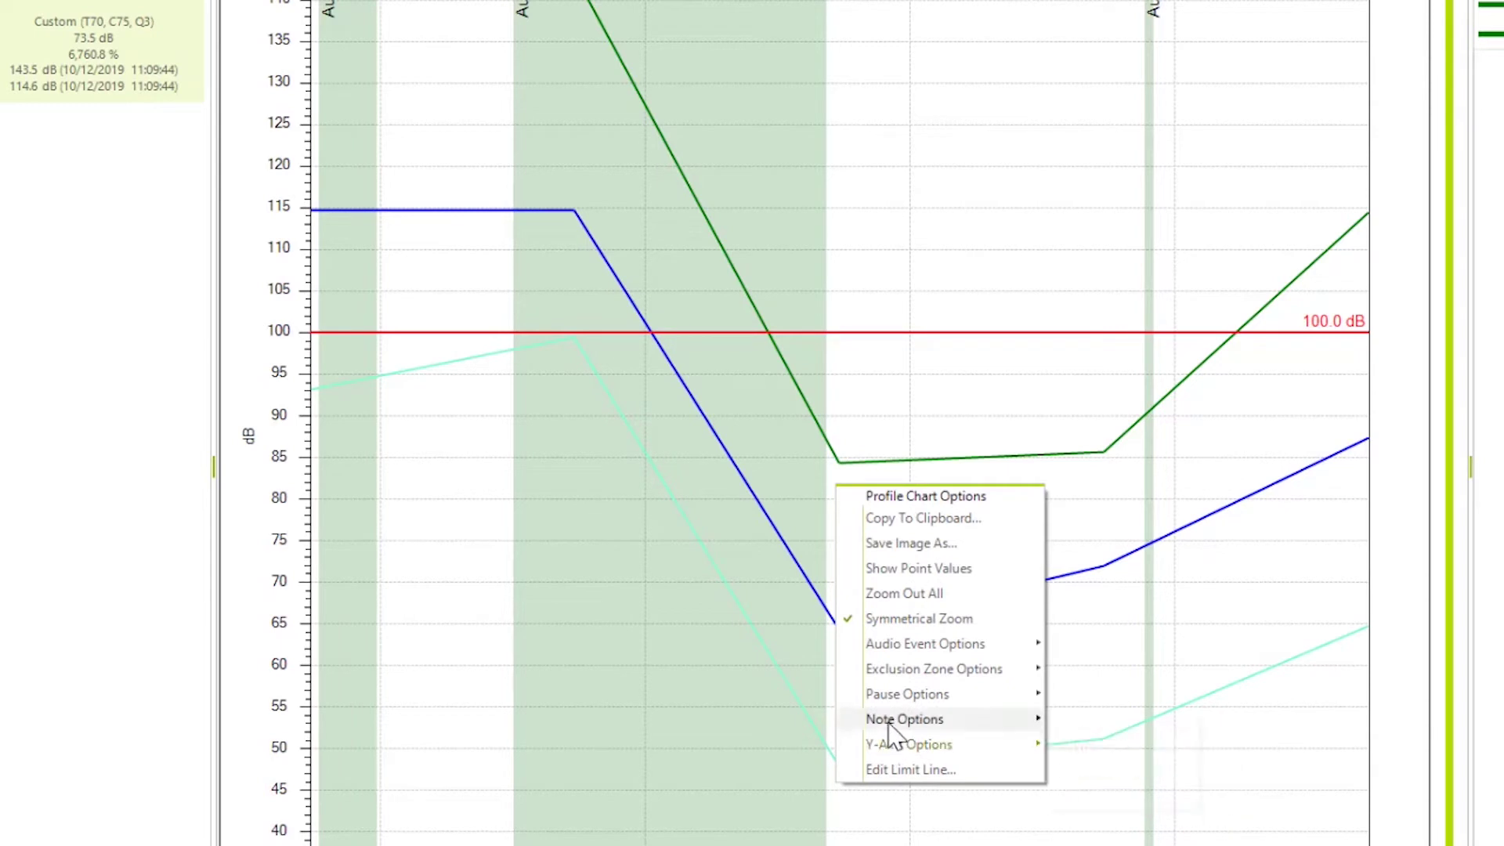
pyautogui.moveTo(892, 734)
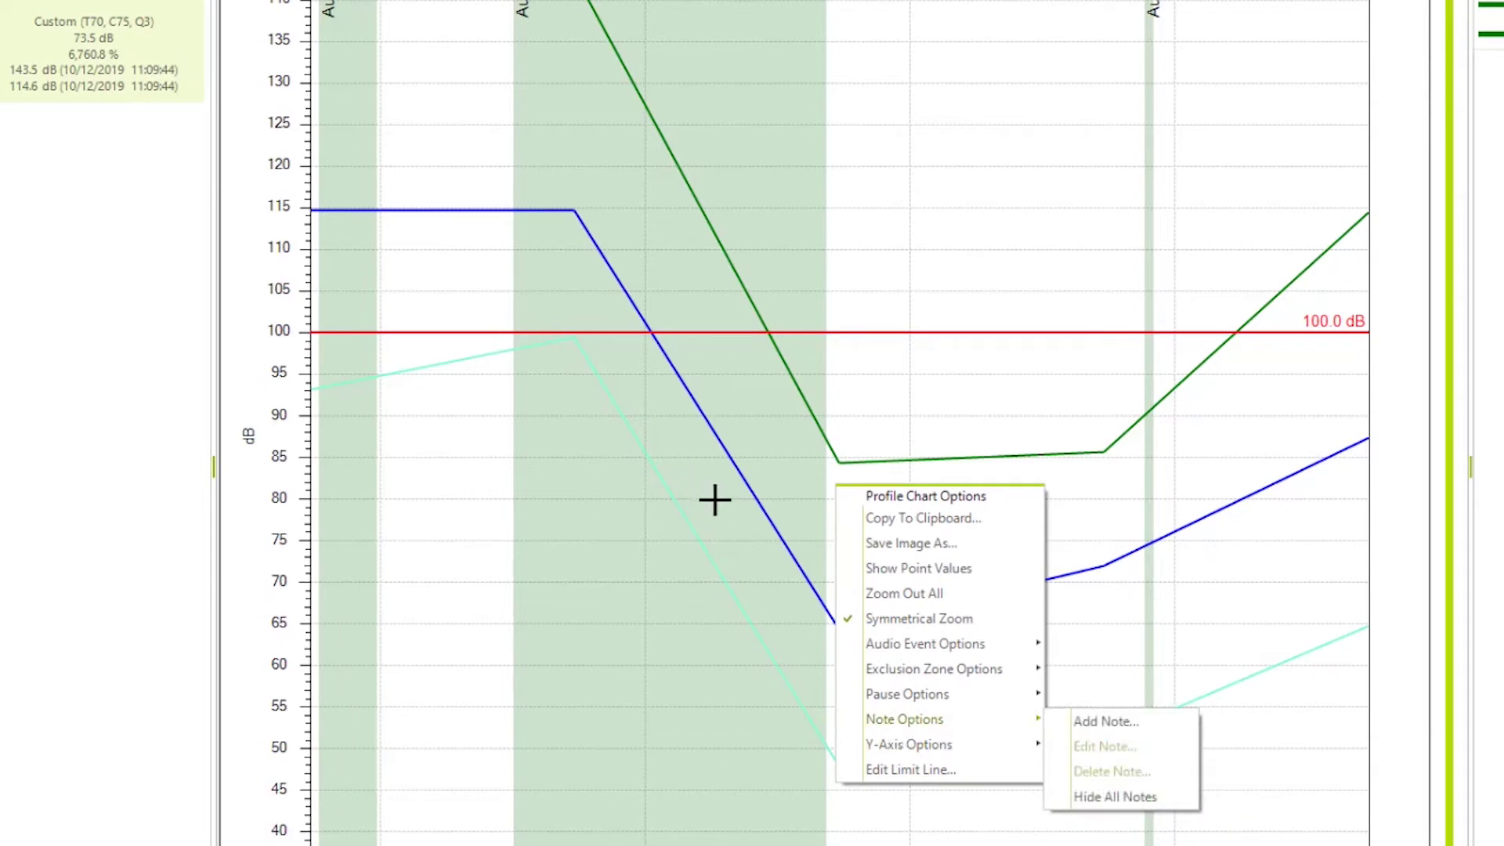
pyautogui.click(721, 569)
pyautogui.click(880, 557)
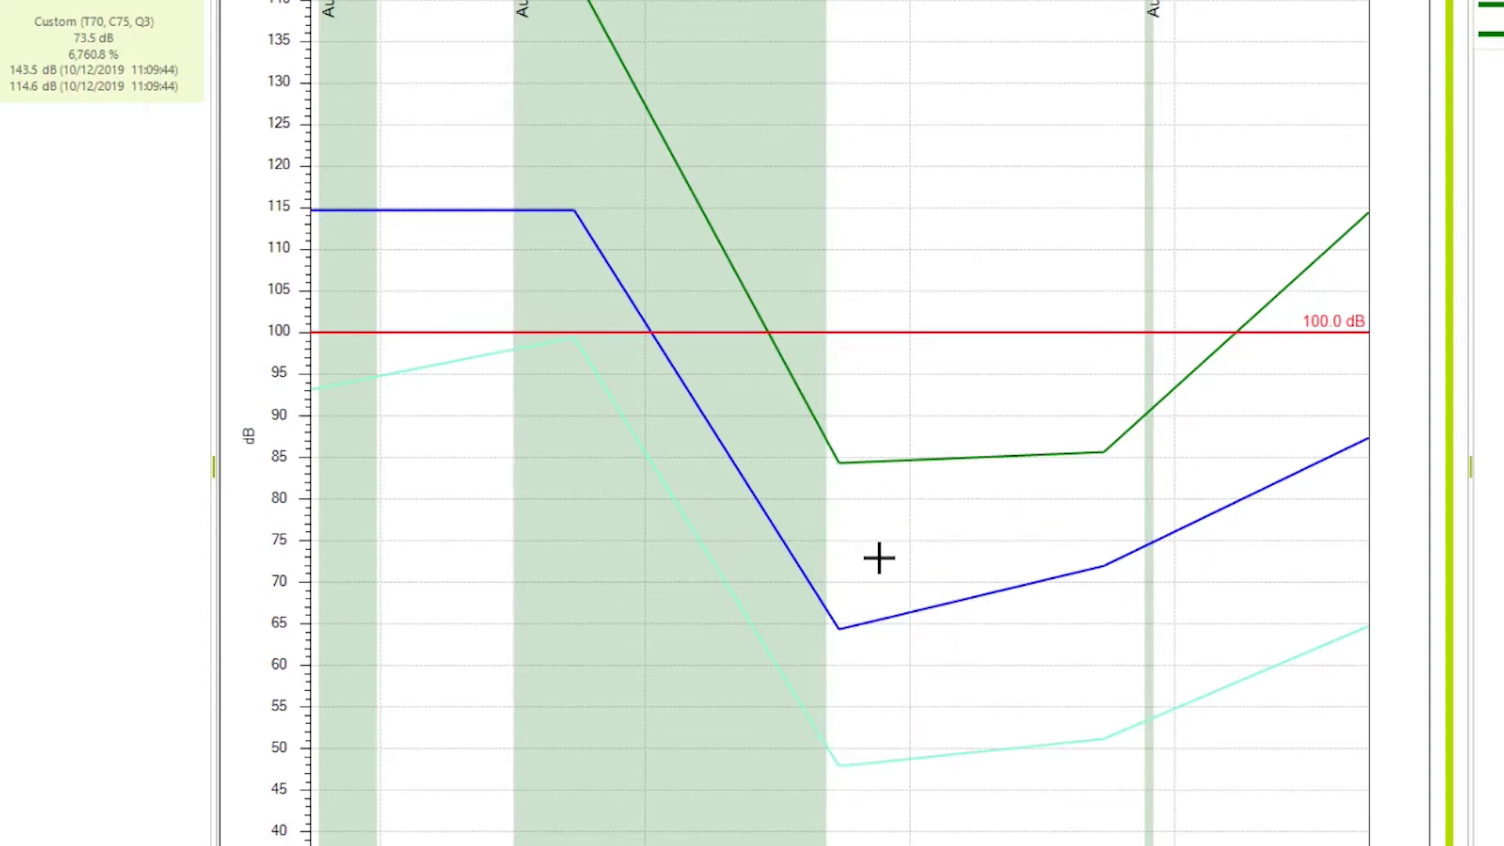
# Step: Add a note near the blue curve's lowest point, containing a person's first name followed by "Lunch Break"
pyautogui.rightClick(901, 616)
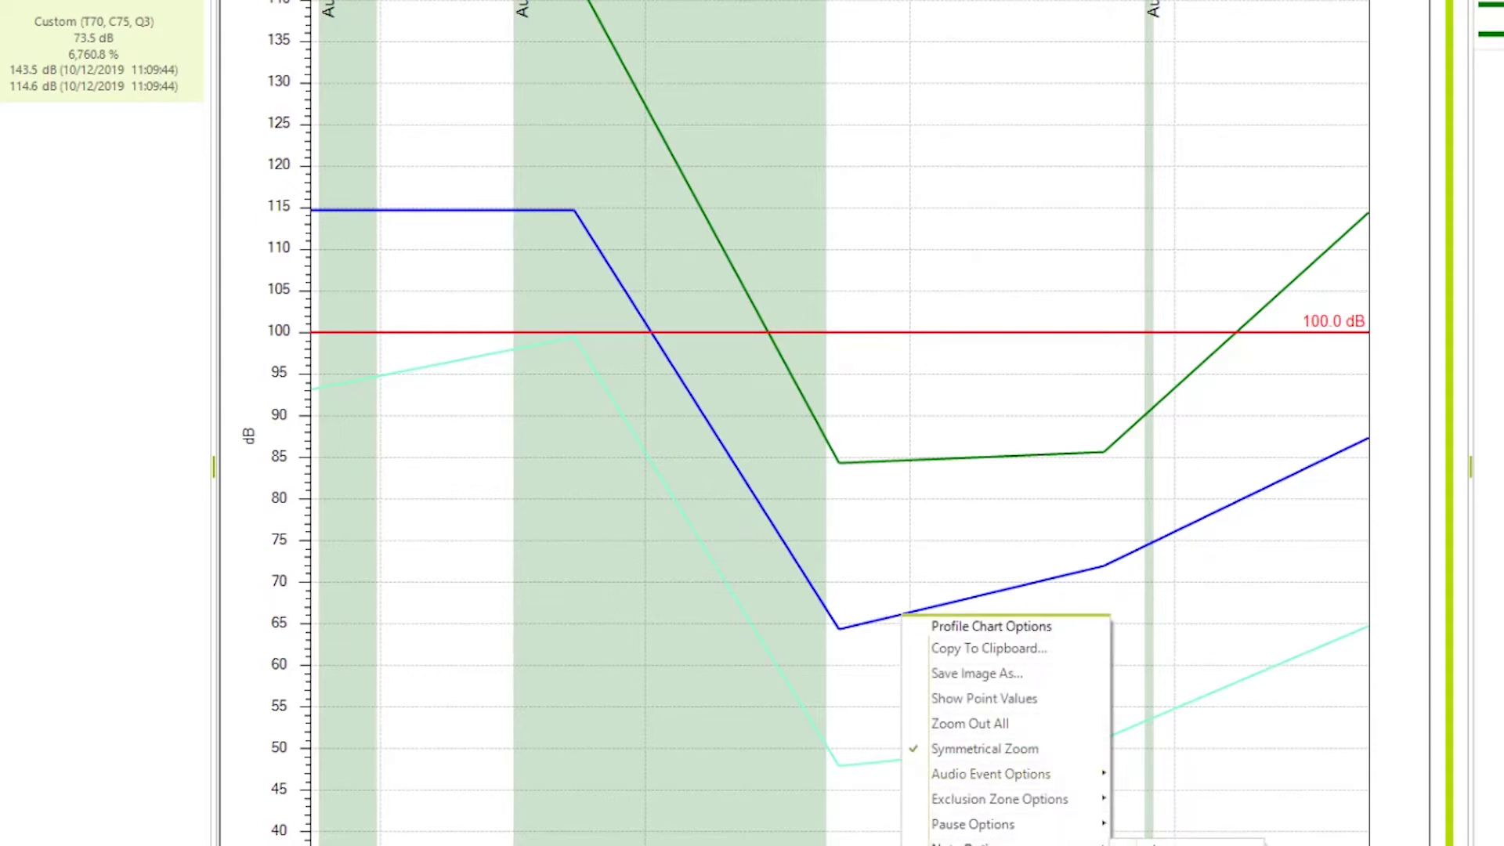
pyautogui.click(1175, 844)
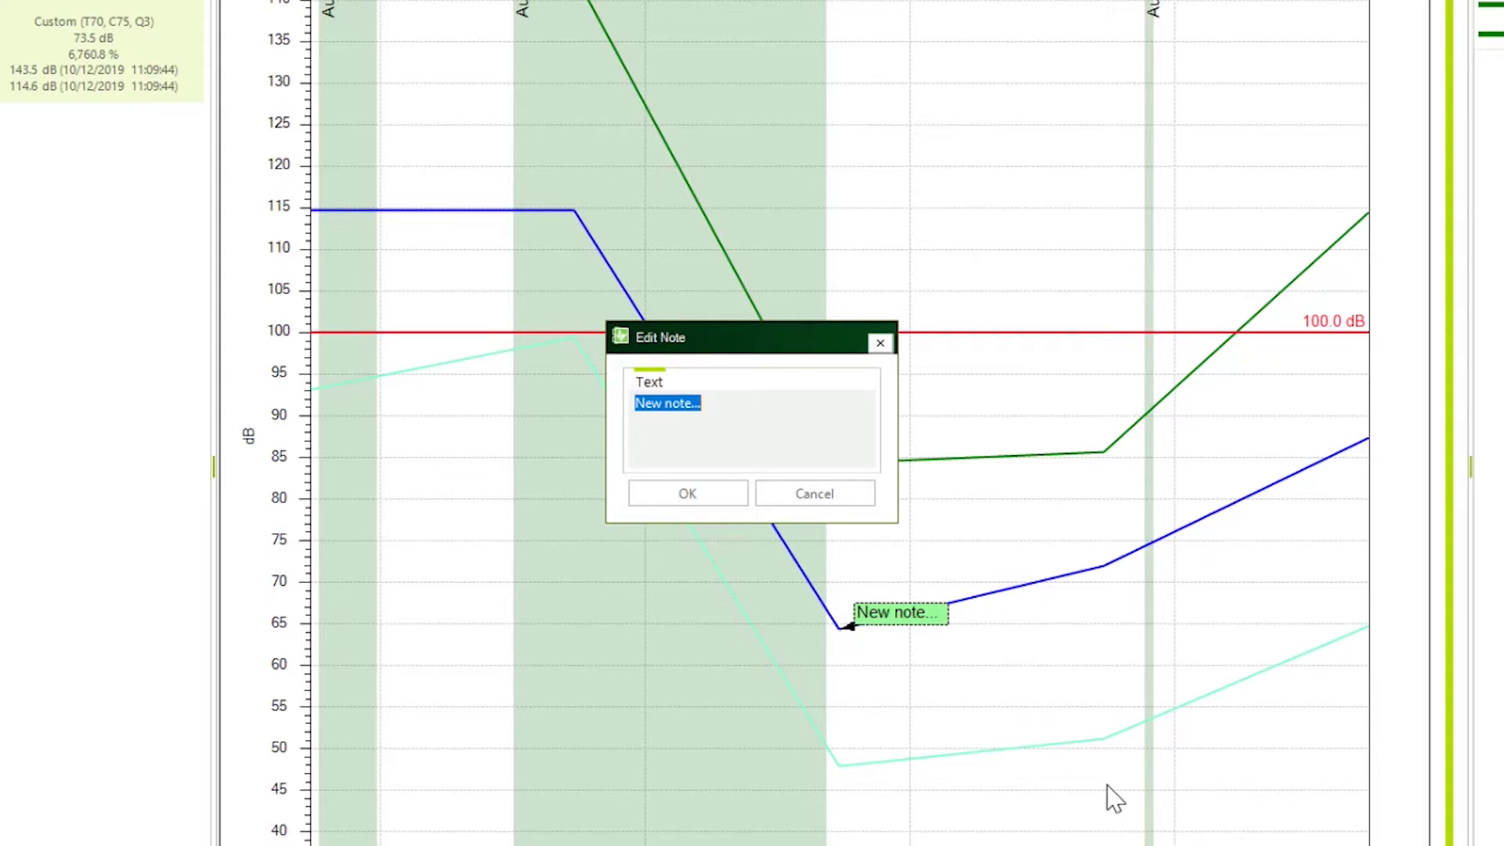
pyautogui.write('Chr')
pyautogui.write('is Lunch B')
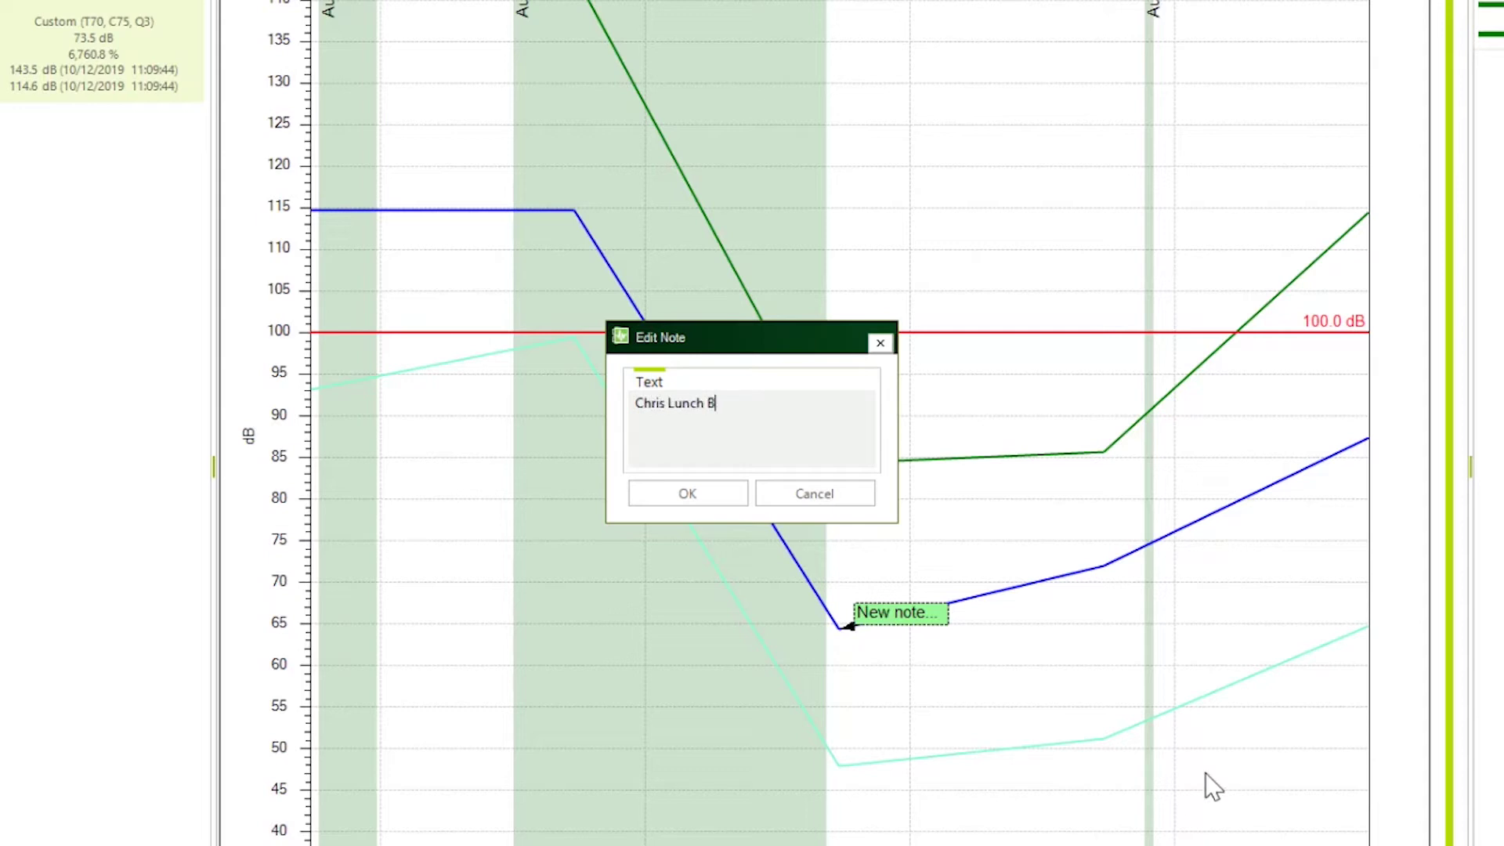
pyautogui.write('reak')
pyautogui.click(736, 517)
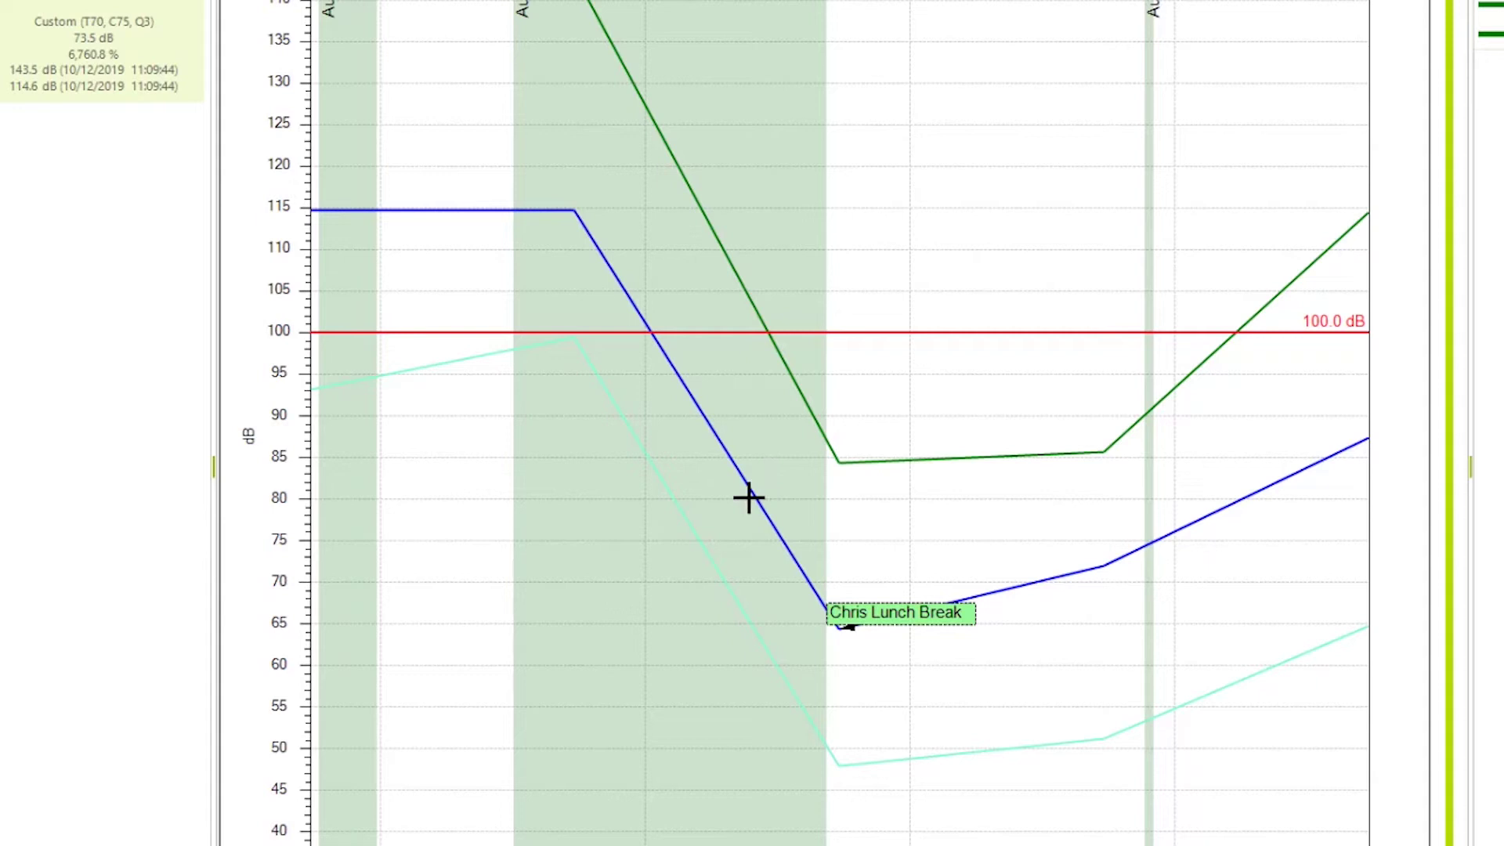
# Step: Delete the lunch break note from the profile chart
pyautogui.rightClick(903, 616)
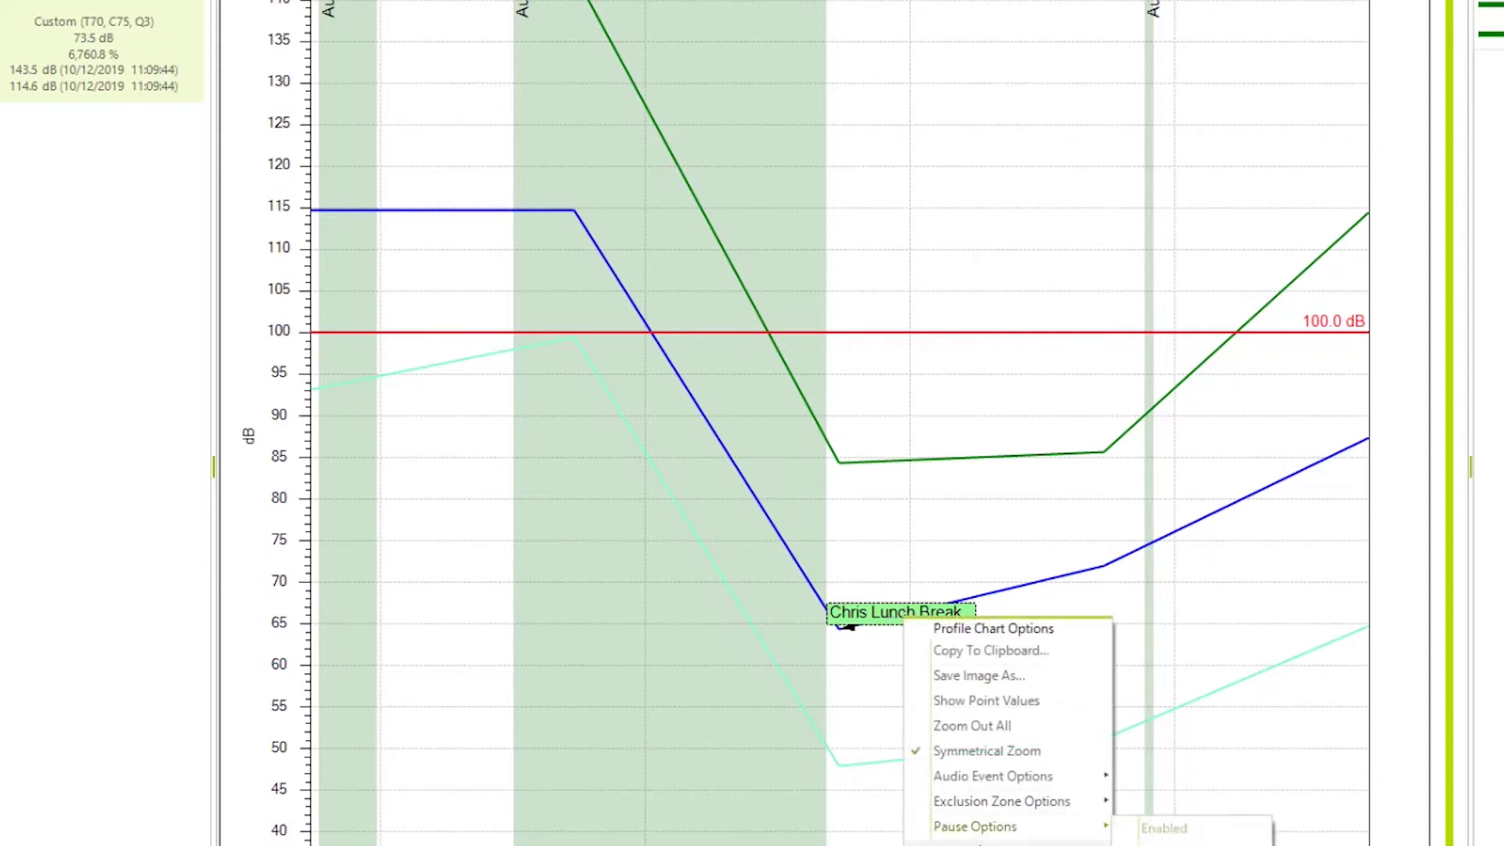
pyautogui.press('Delete')
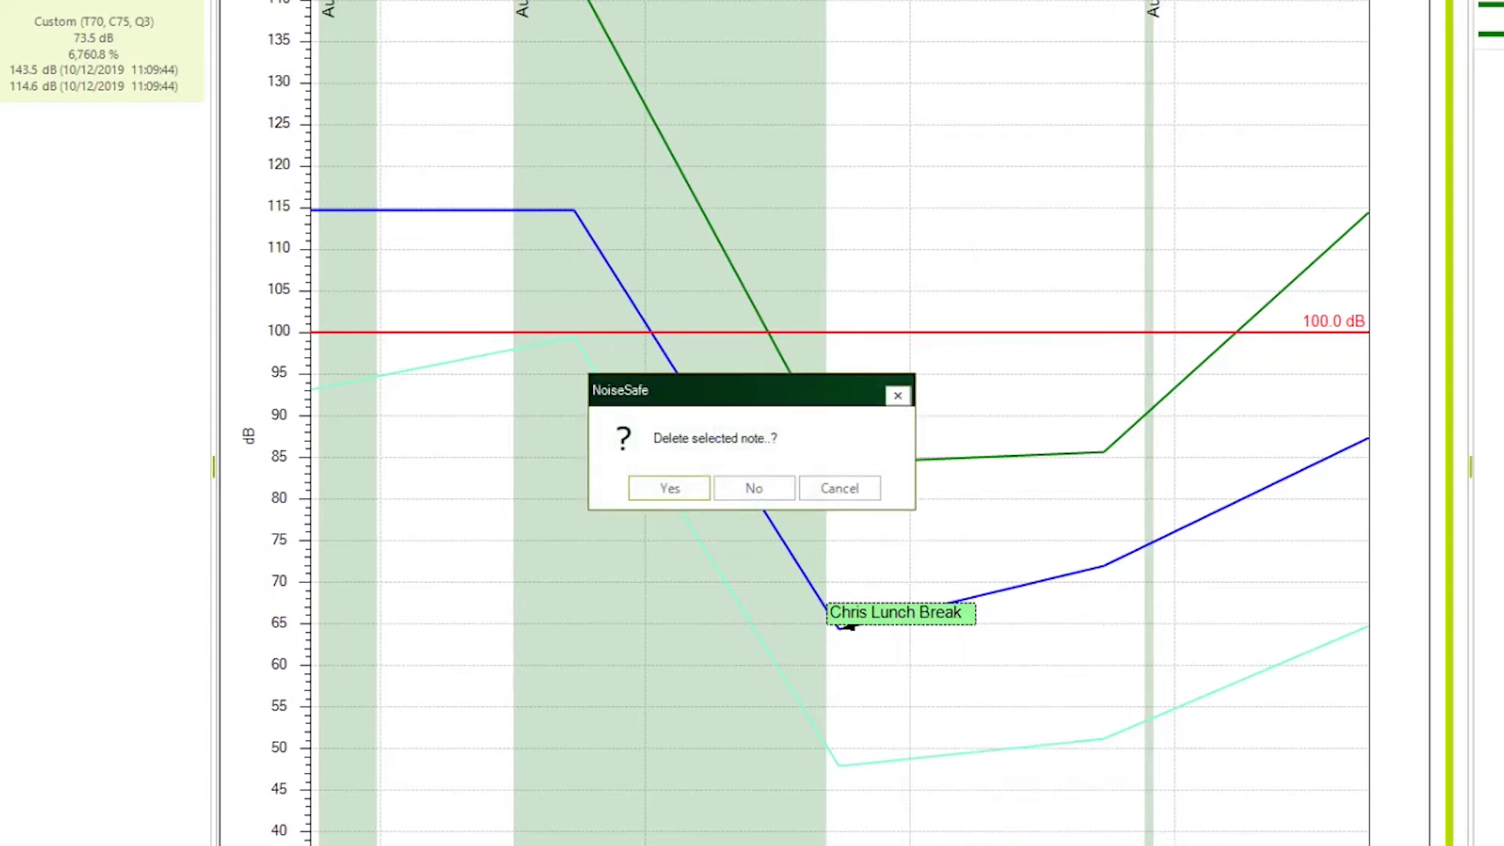
pyautogui.click(697, 486)
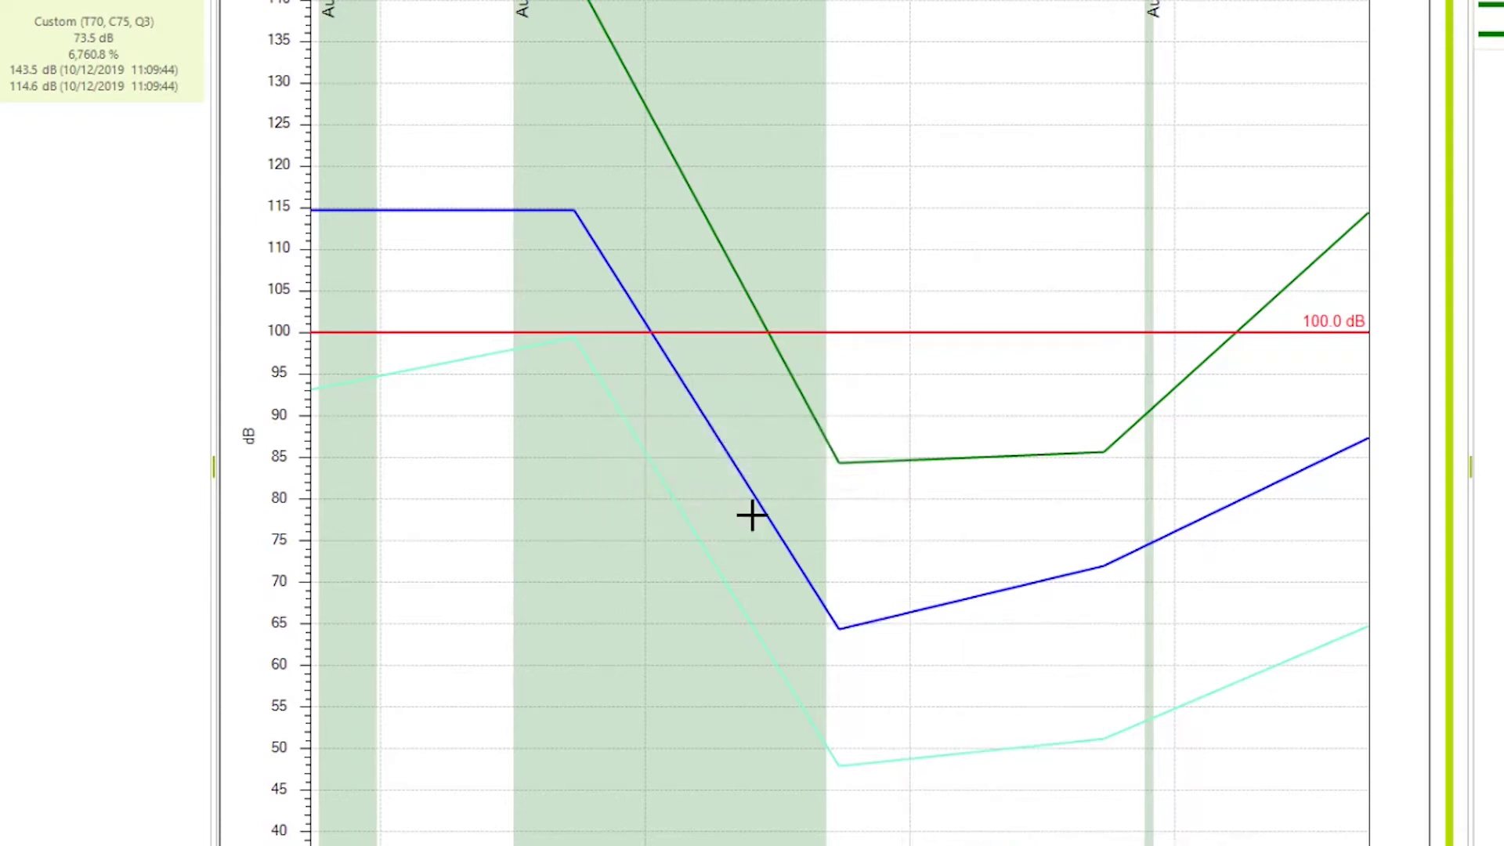
pyautogui.rightClick(869, 530)
pyautogui.moveTo(962, 736)
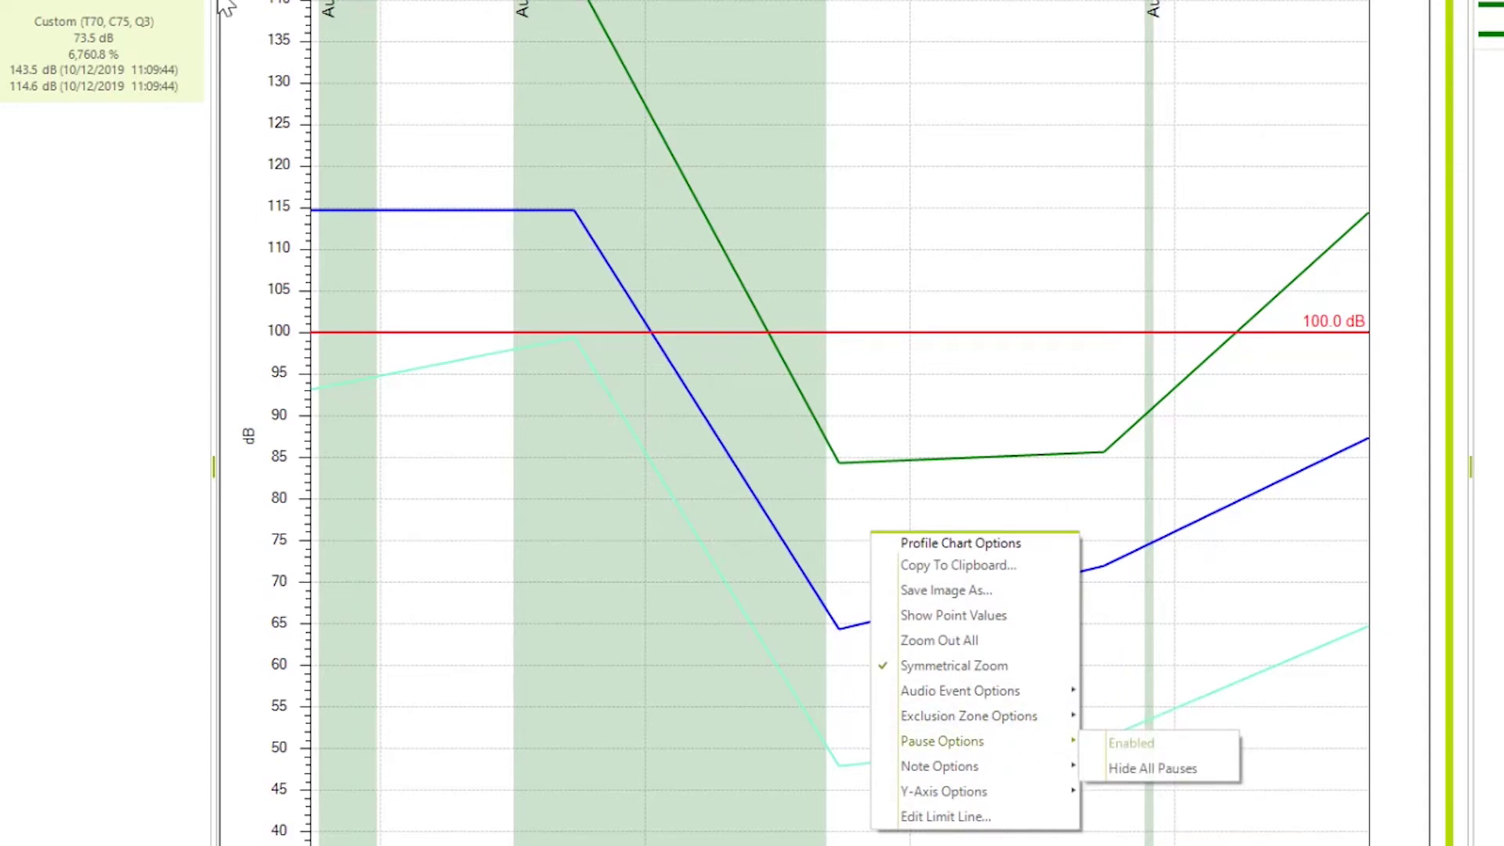
pyautogui.press('Escape')
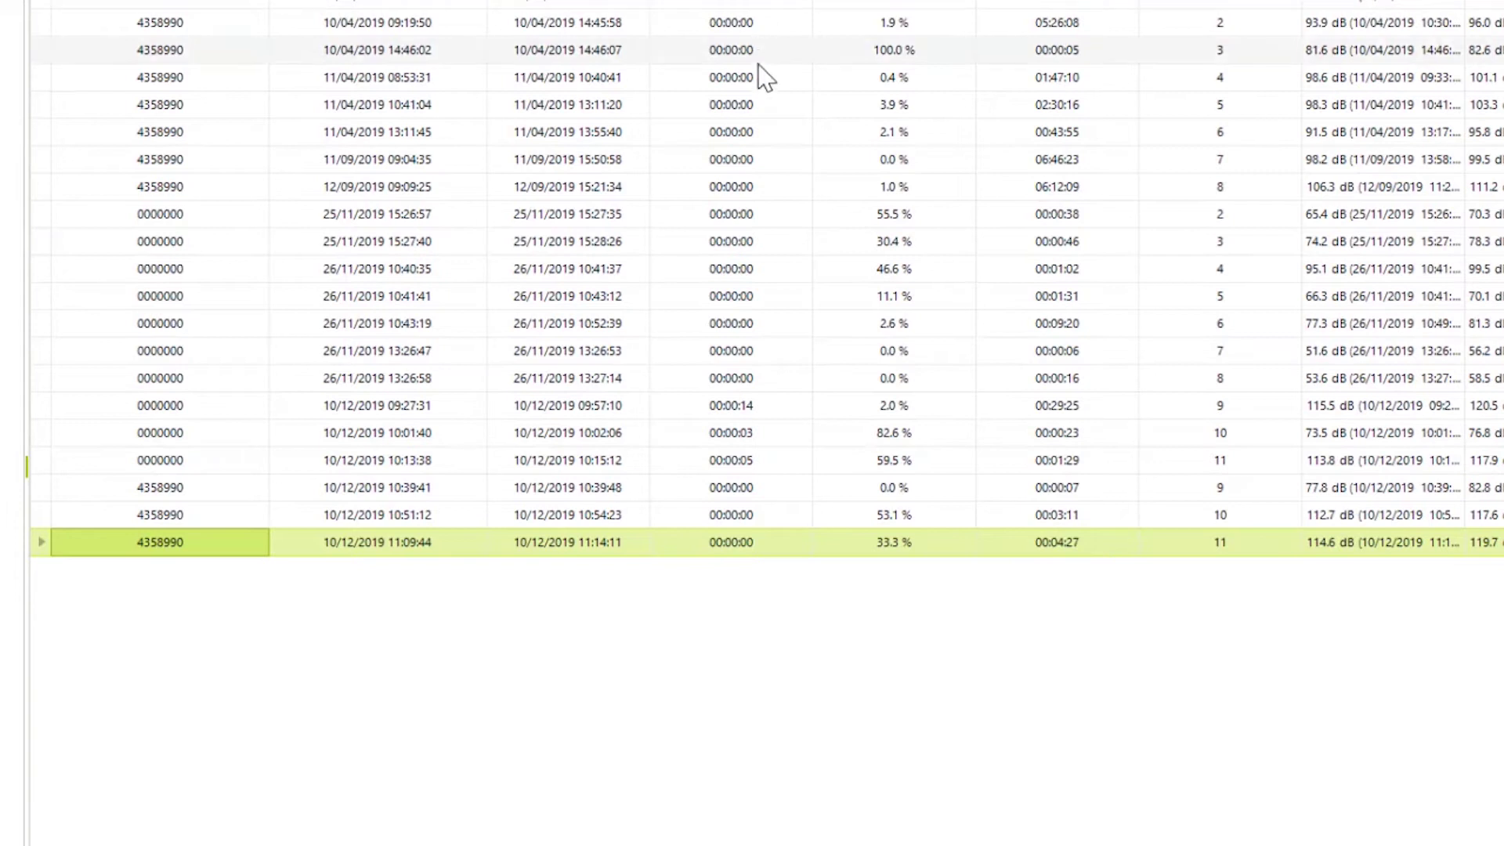
# Step: Open the result that started on 10/12/2019 at 09:27:31, saving the changes to the previously opened result
pyautogui.click(751, 408)
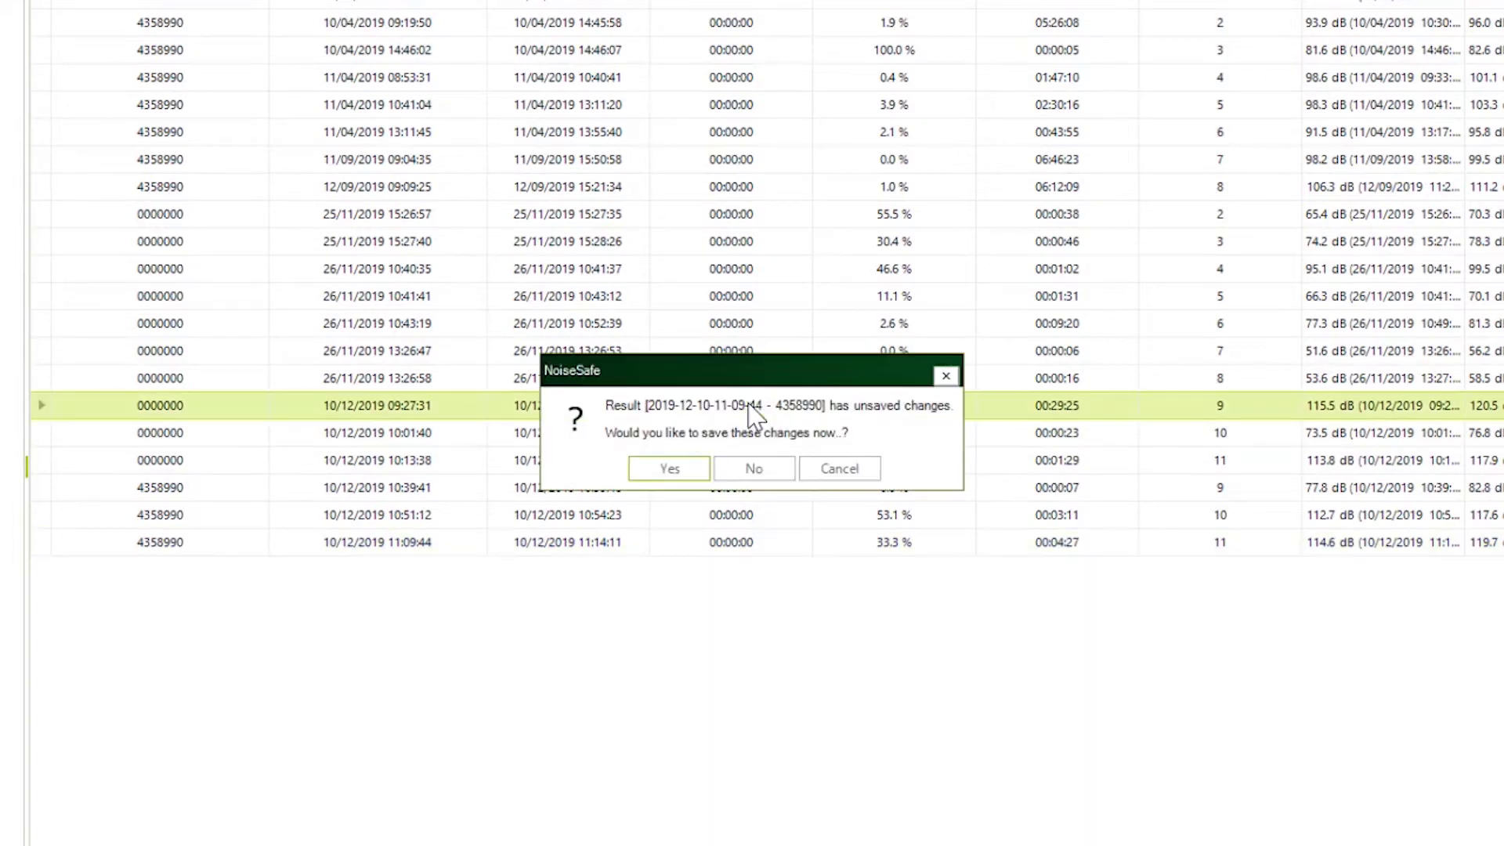
pyautogui.click(664, 467)
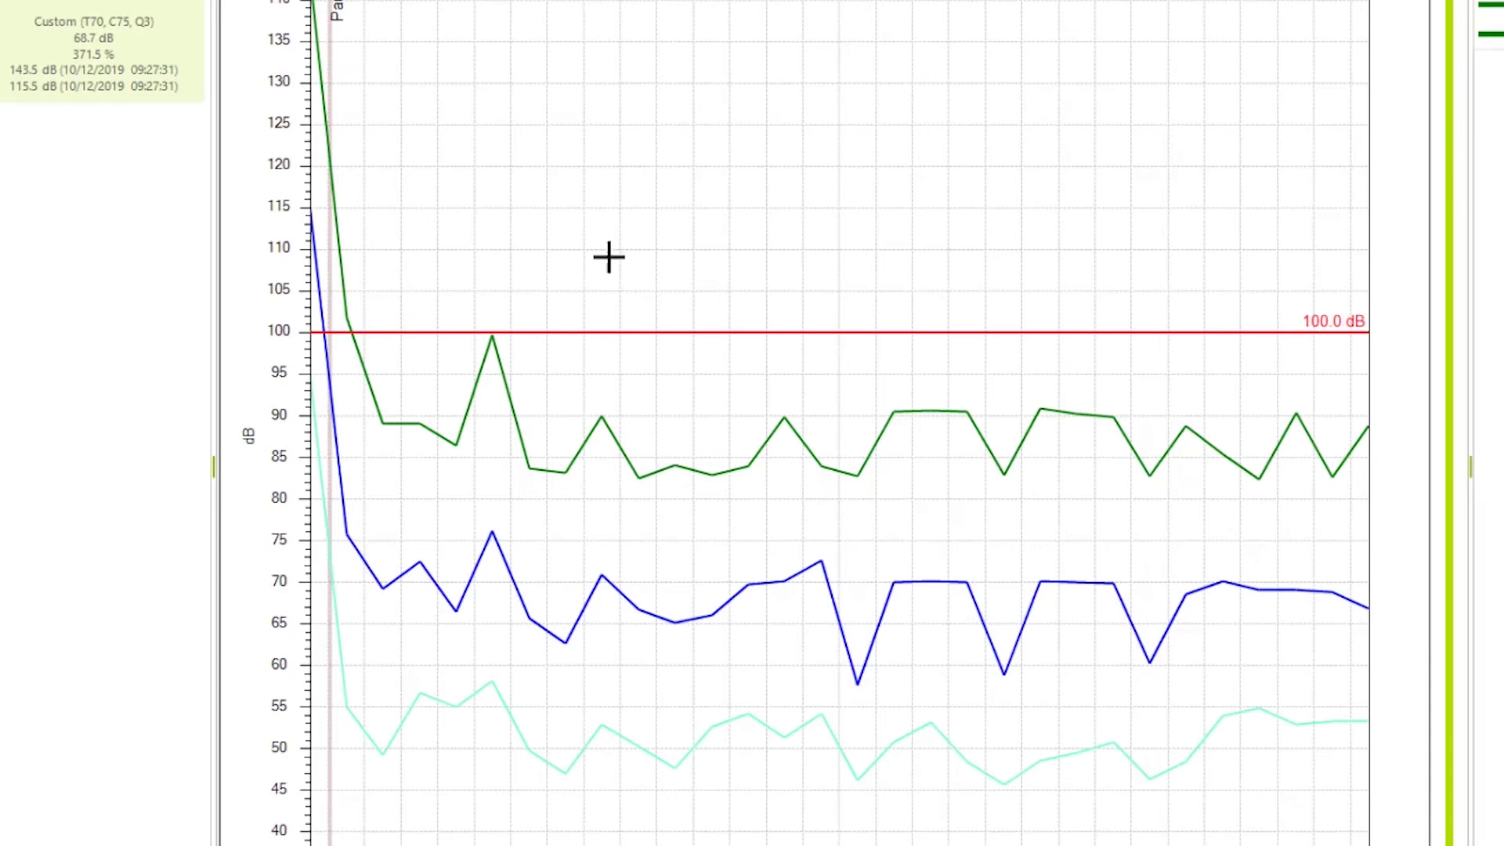
# Step: Hide all pauses on the profile chart of the opened result
pyautogui.rightClick(647, 279)
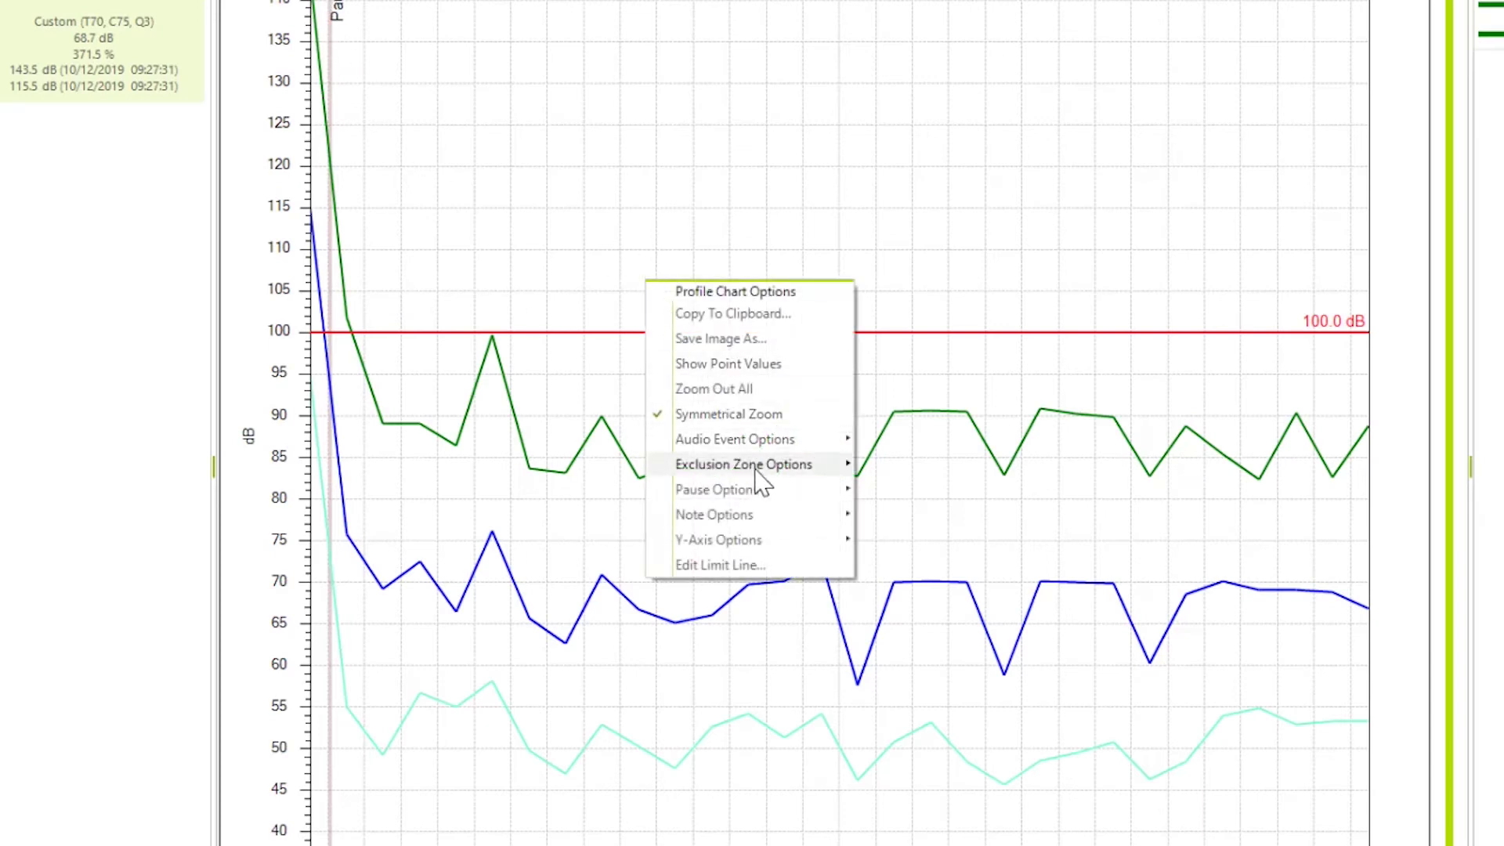
pyautogui.moveTo(761, 488)
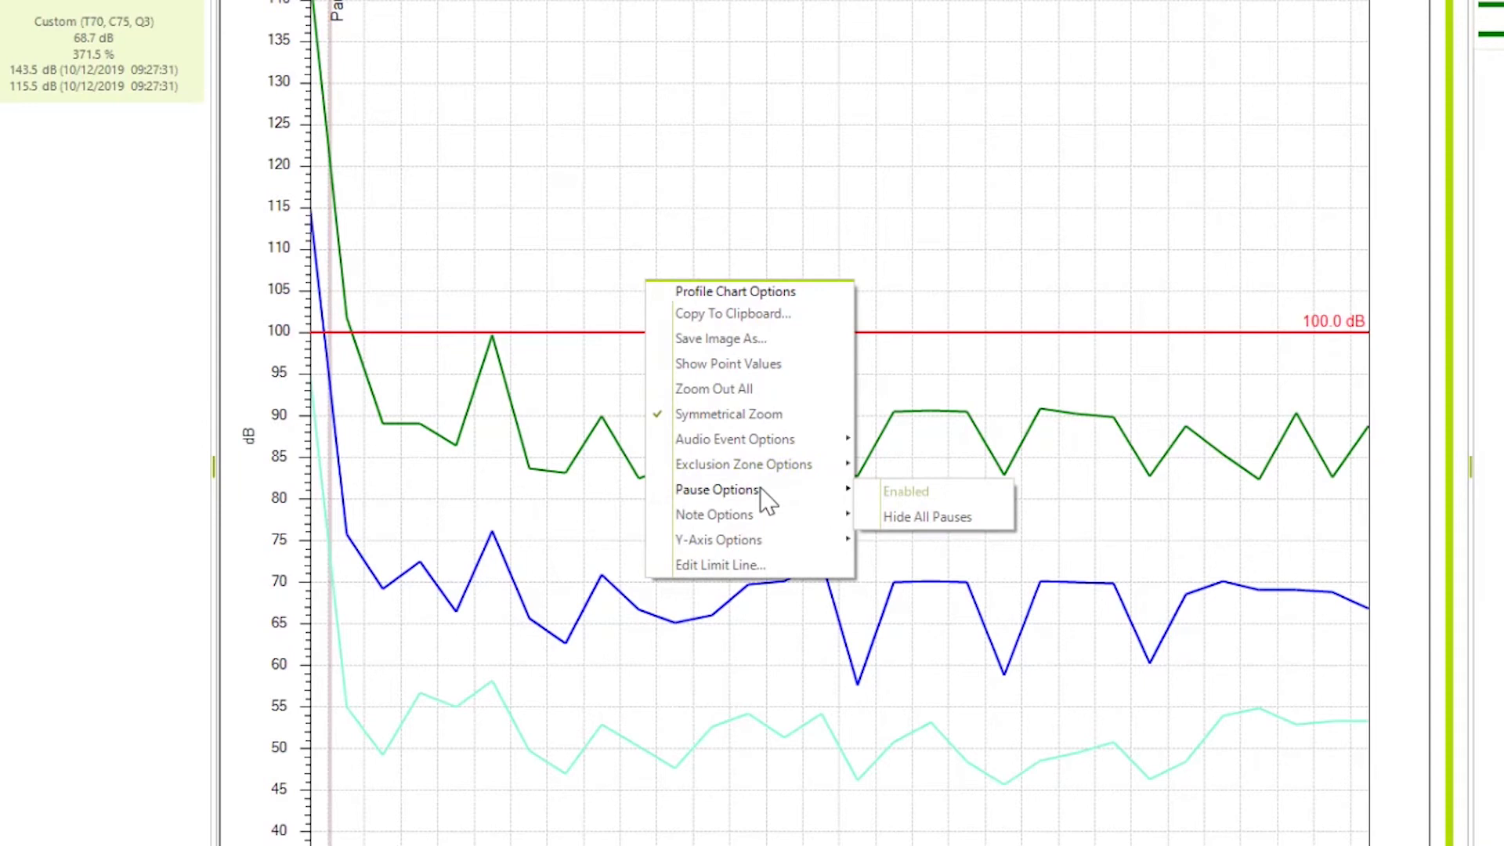
pyautogui.click(893, 515)
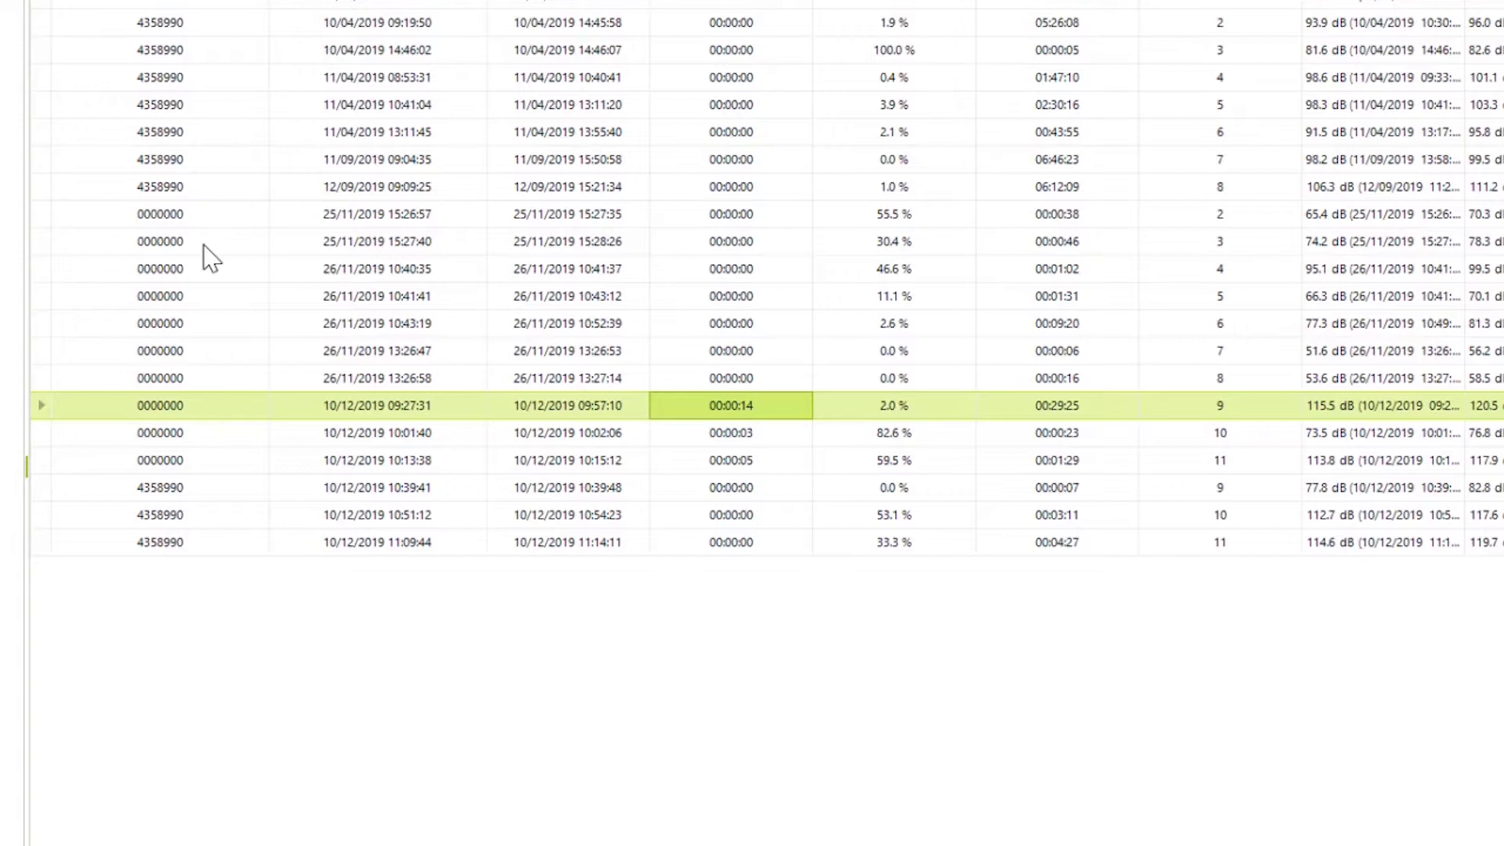
# Step: Open the result that started on 10/12/2019 at 11:09:44 and add an exclusion zone to its profile chart
pyautogui.doubleClick(465, 544)
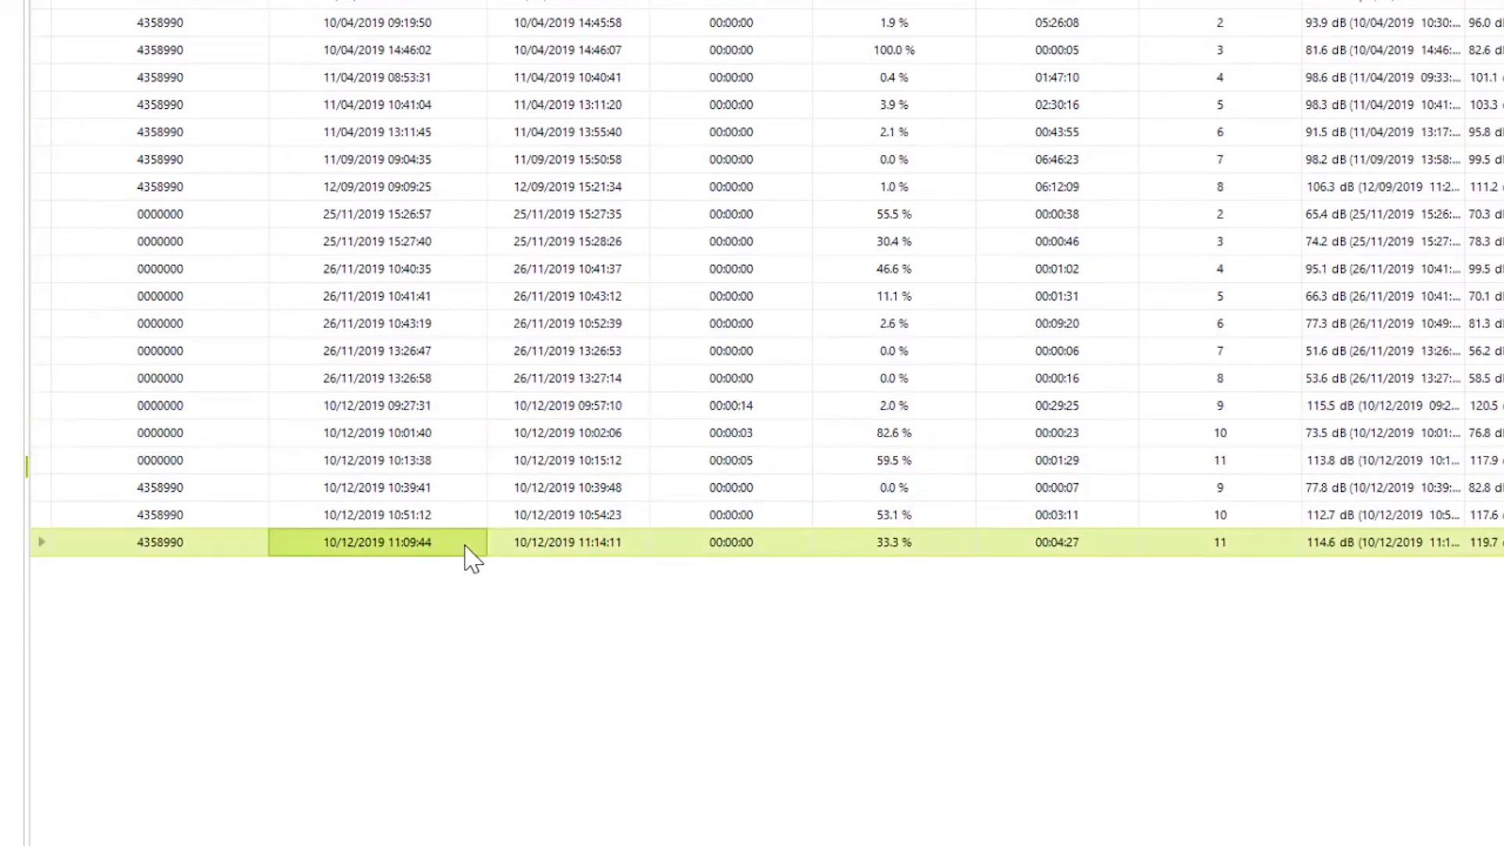
pyautogui.rightClick(547, 528)
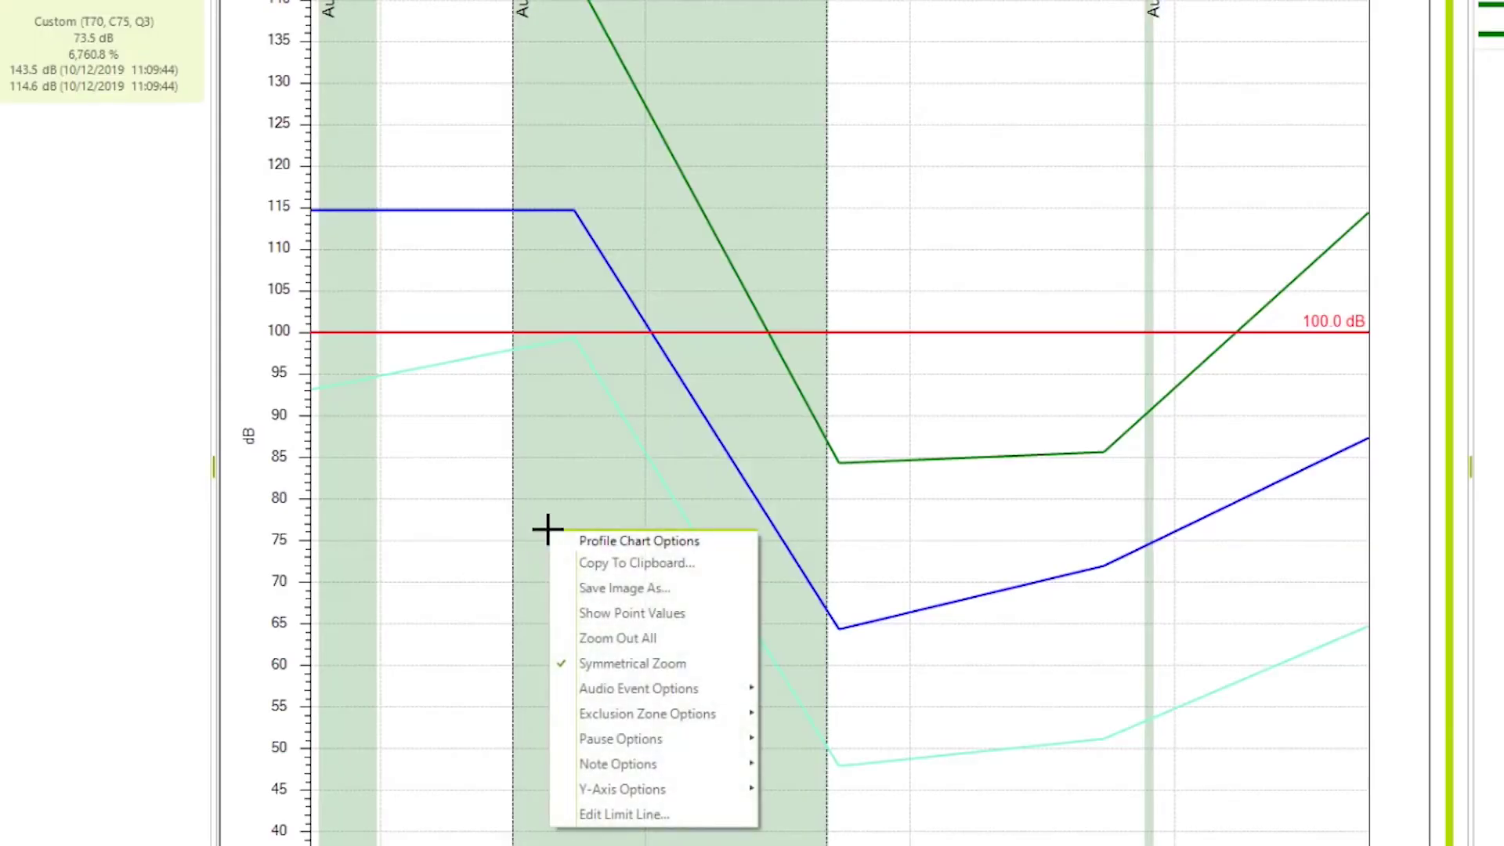
pyautogui.moveTo(673, 739)
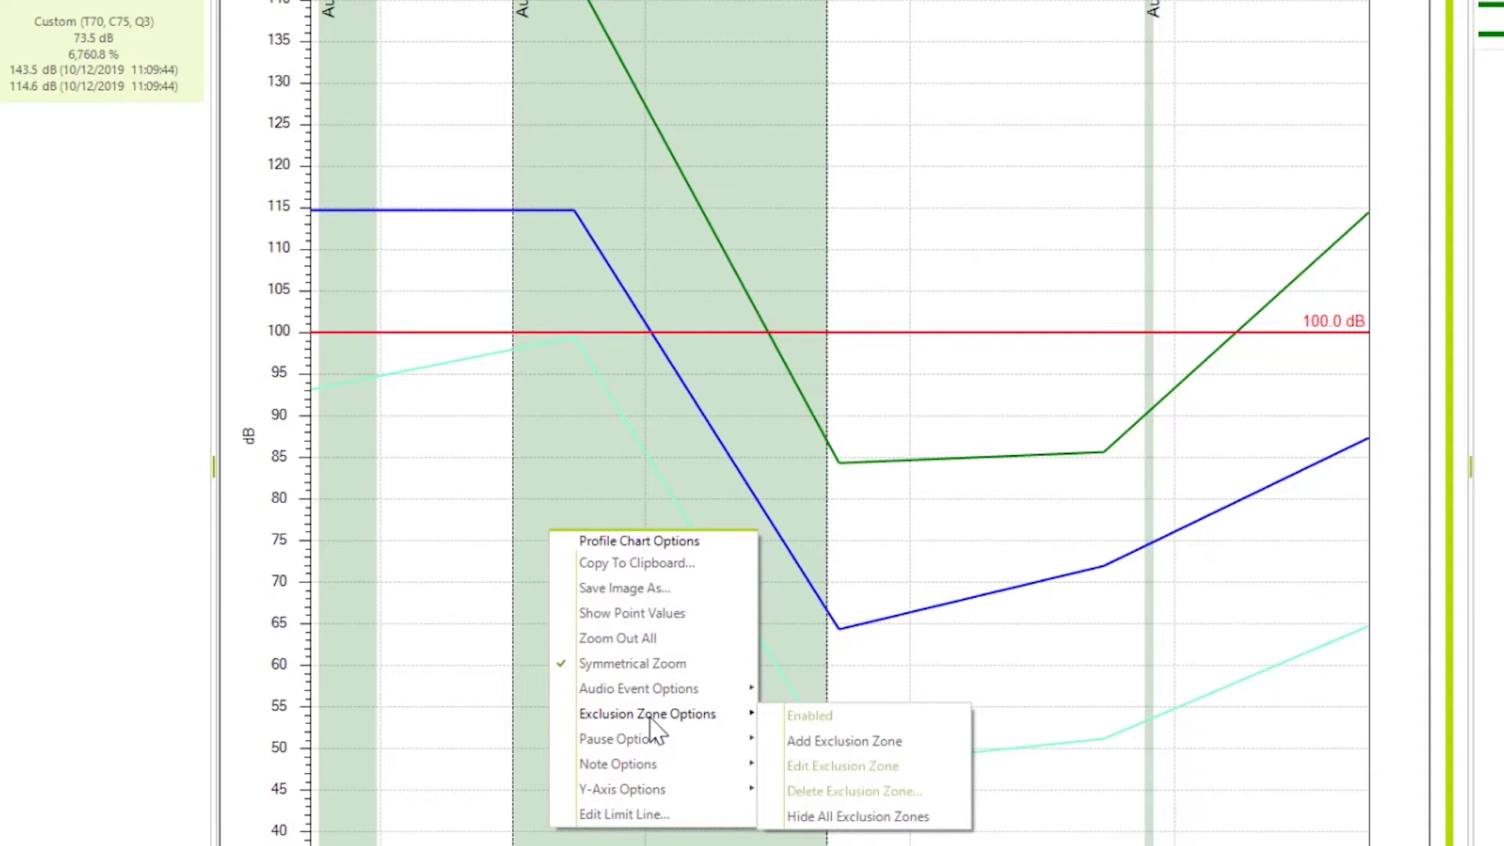
pyautogui.click(801, 744)
pyautogui.click(949, 103)
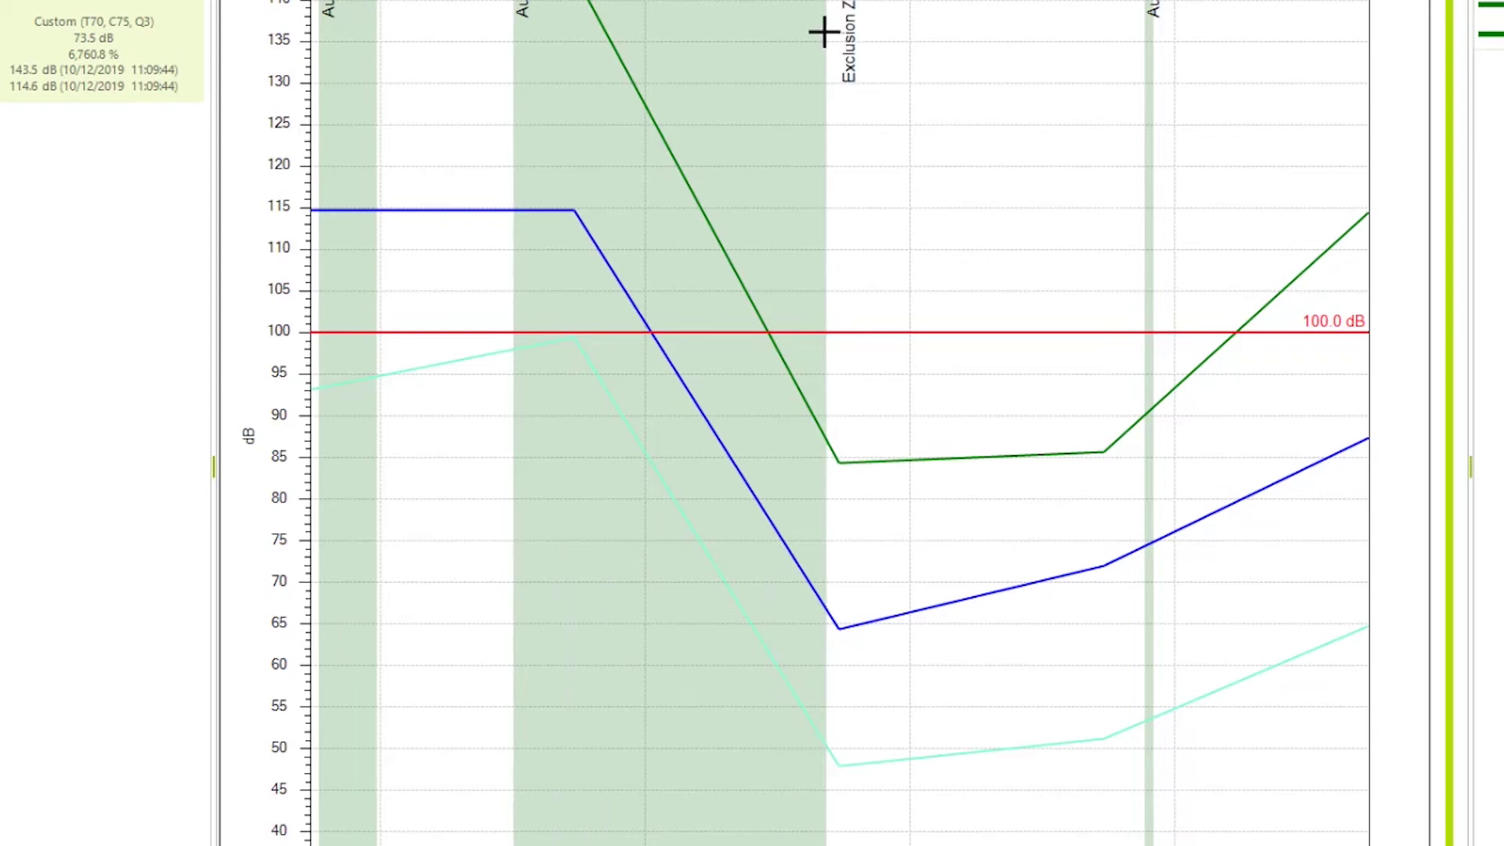
# Step: Add a second exclusion zone to the profile chart, just before the narrow audio event
pyautogui.rightClick(983, 53)
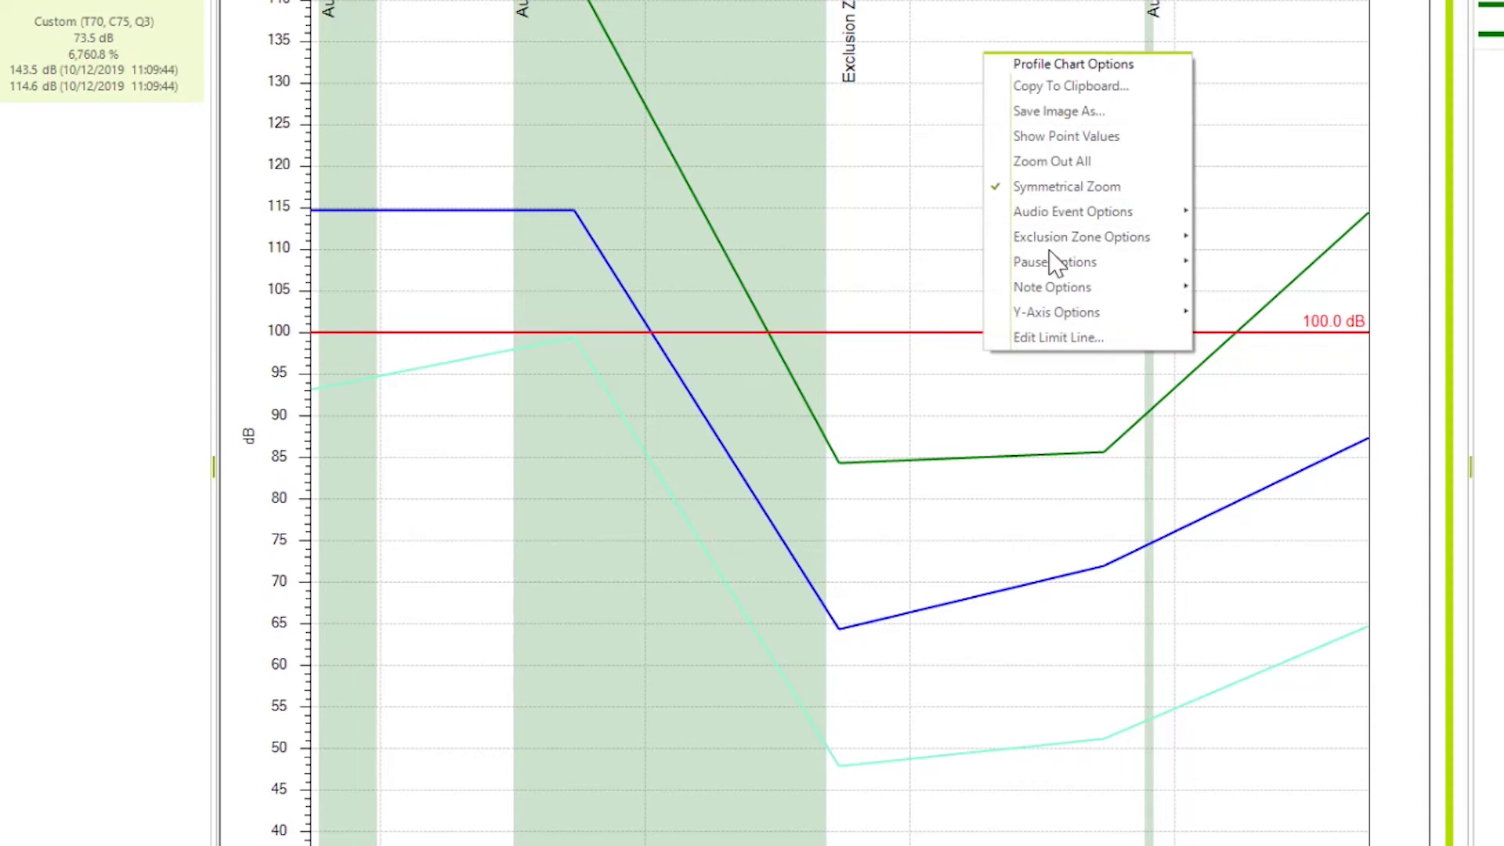
pyautogui.moveTo(1057, 240)
pyautogui.click(1234, 262)
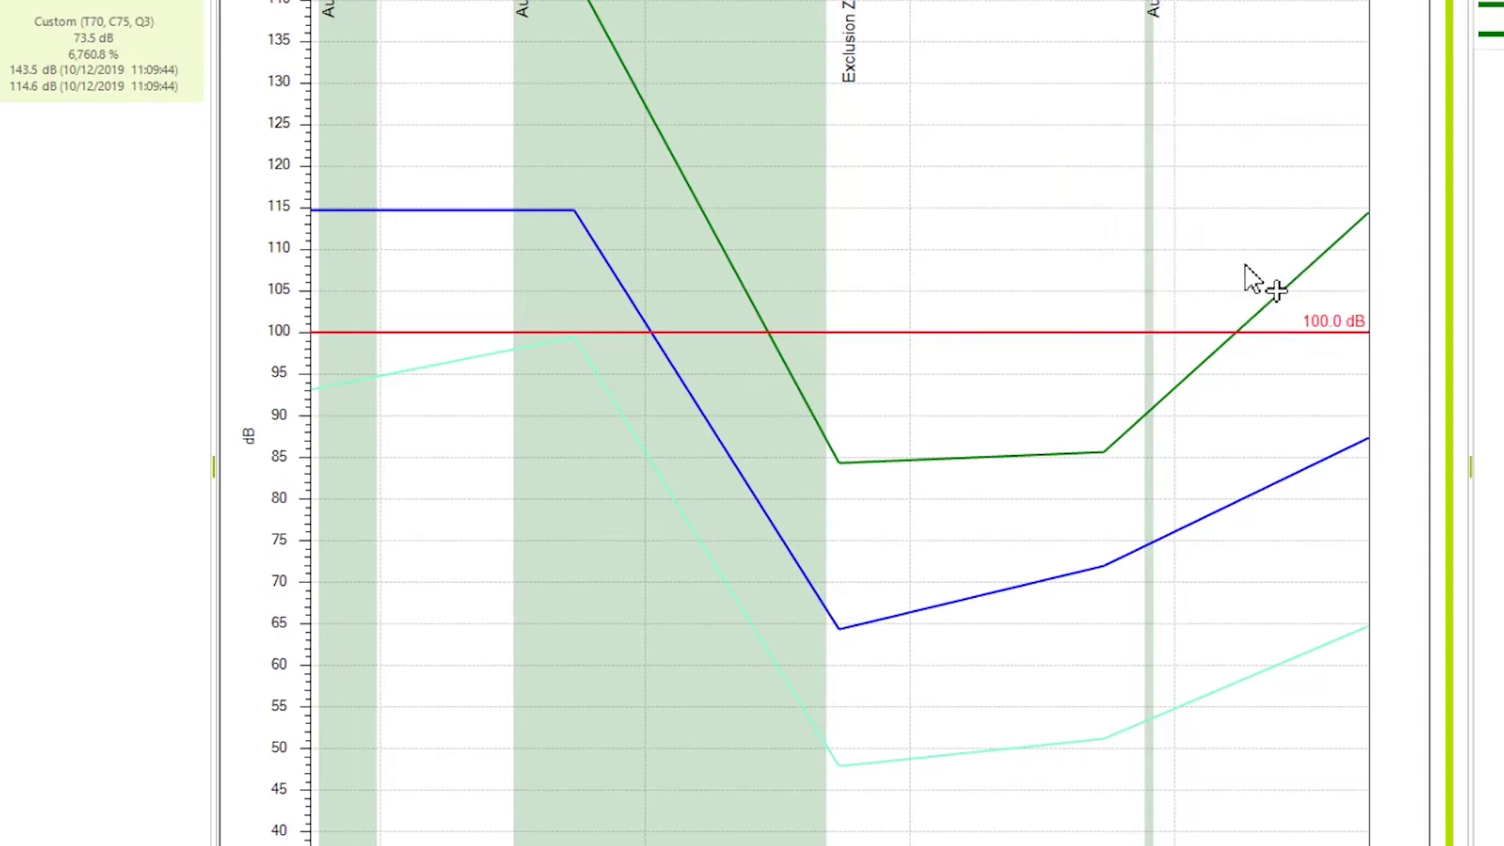
pyautogui.click(1024, 82)
pyautogui.click(806, 30)
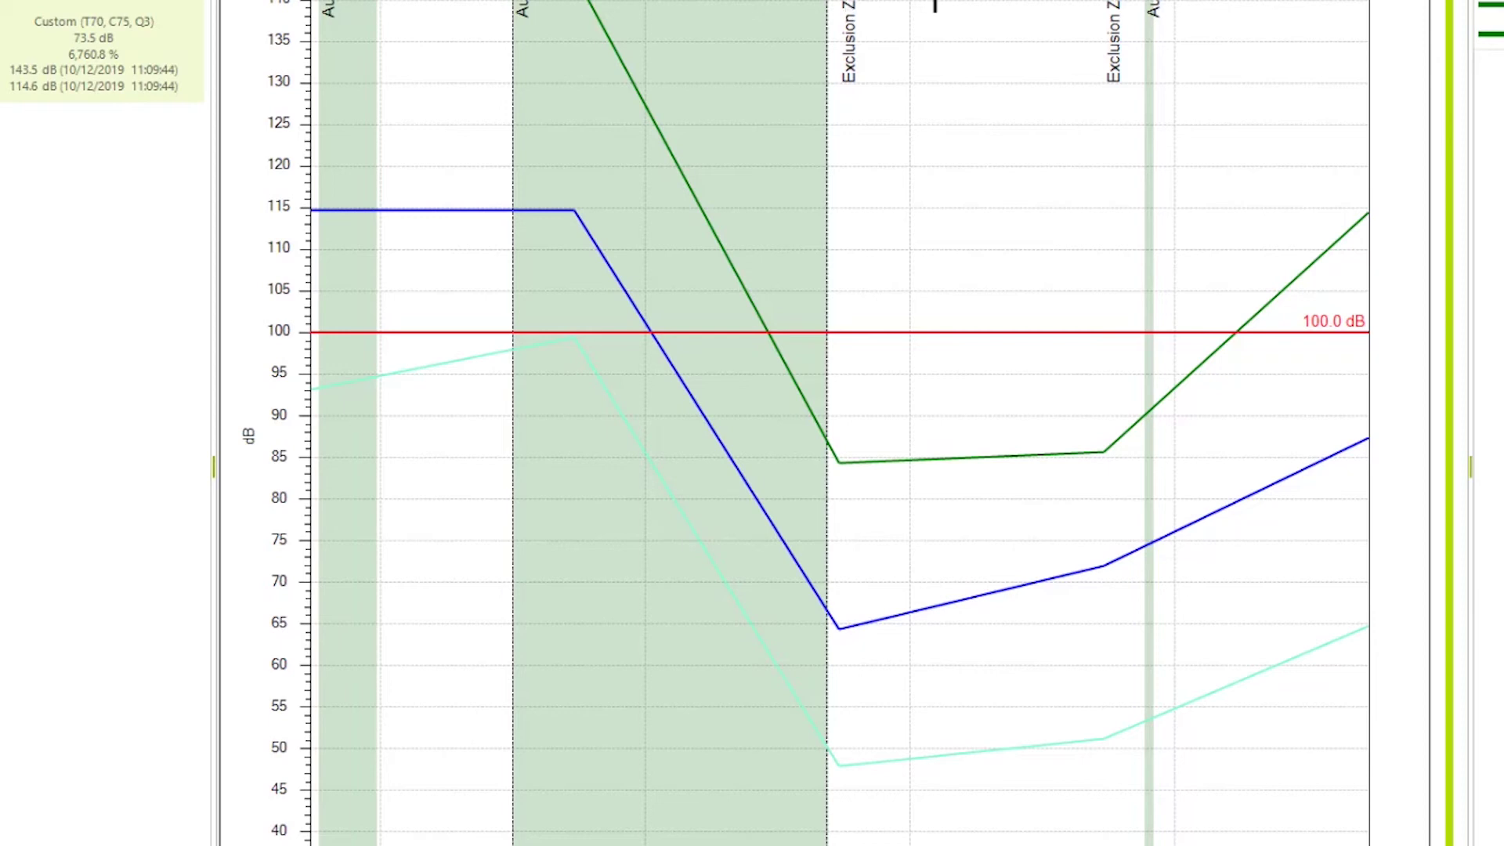
pyautogui.rightClick(1024, 97)
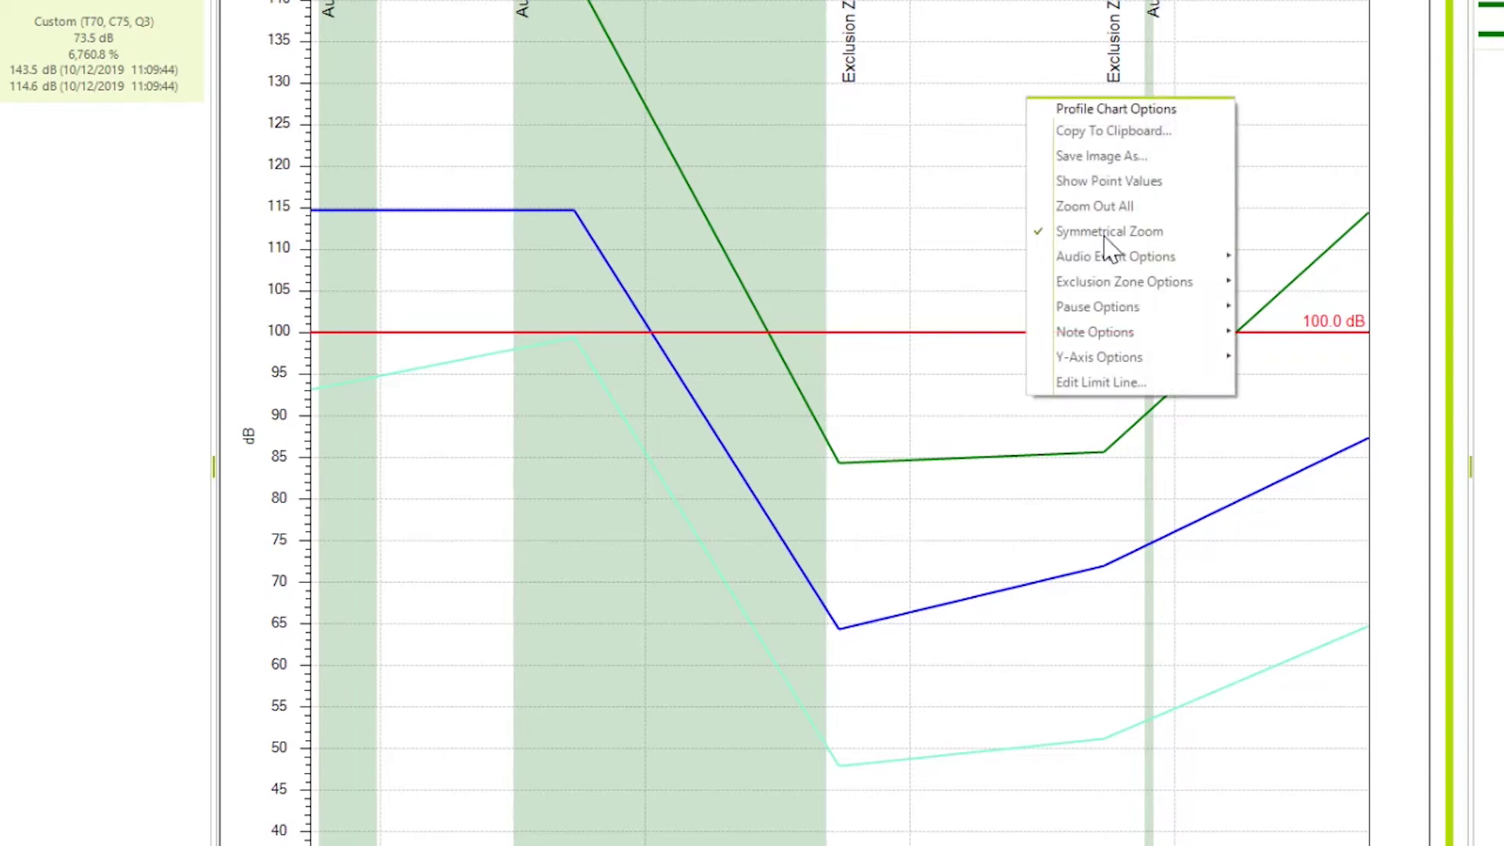
pyautogui.moveTo(1111, 275)
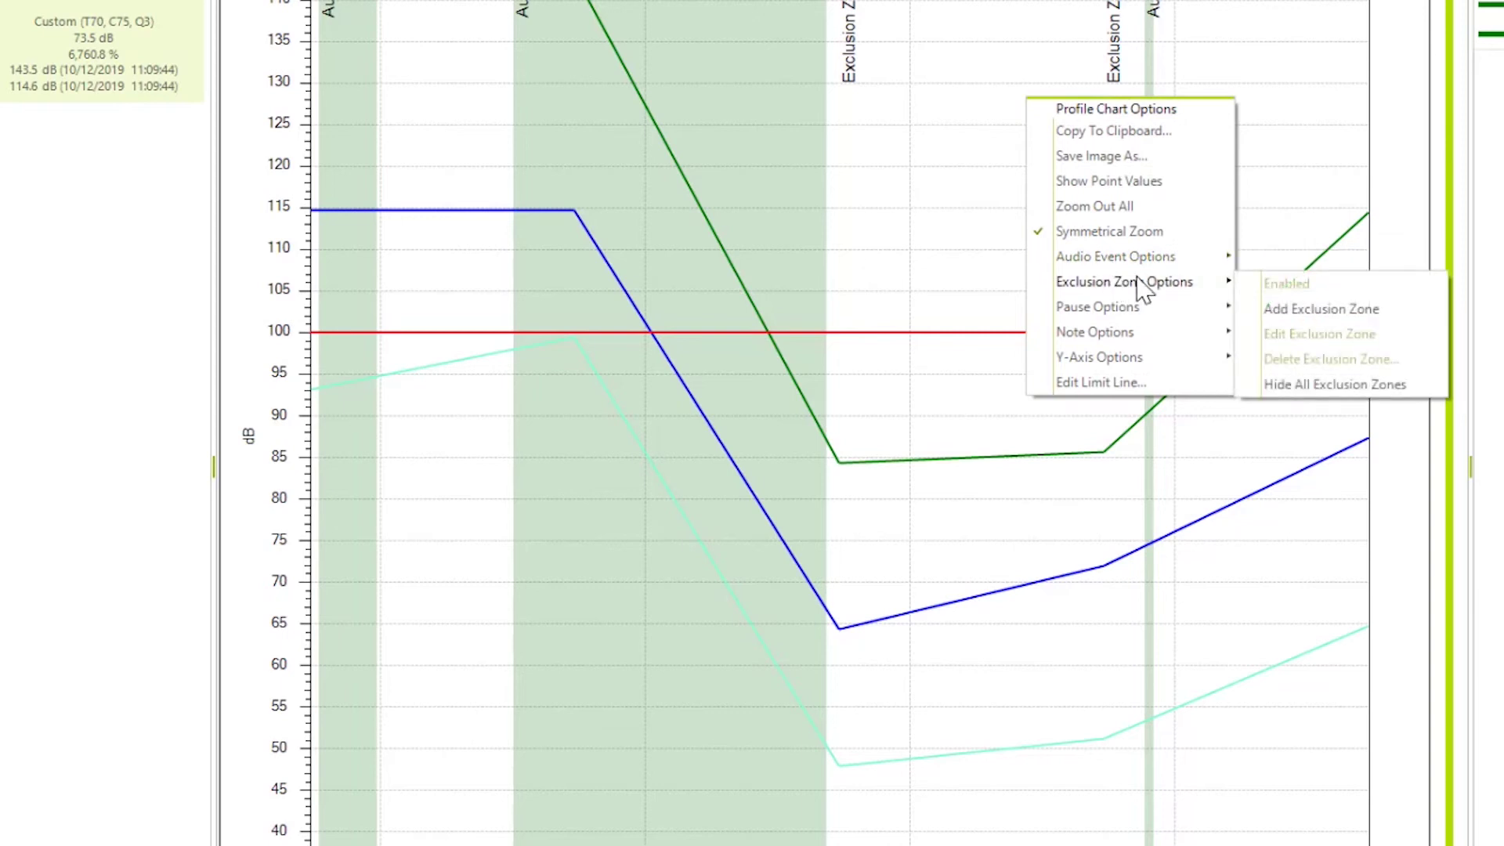
pyautogui.click(1272, 309)
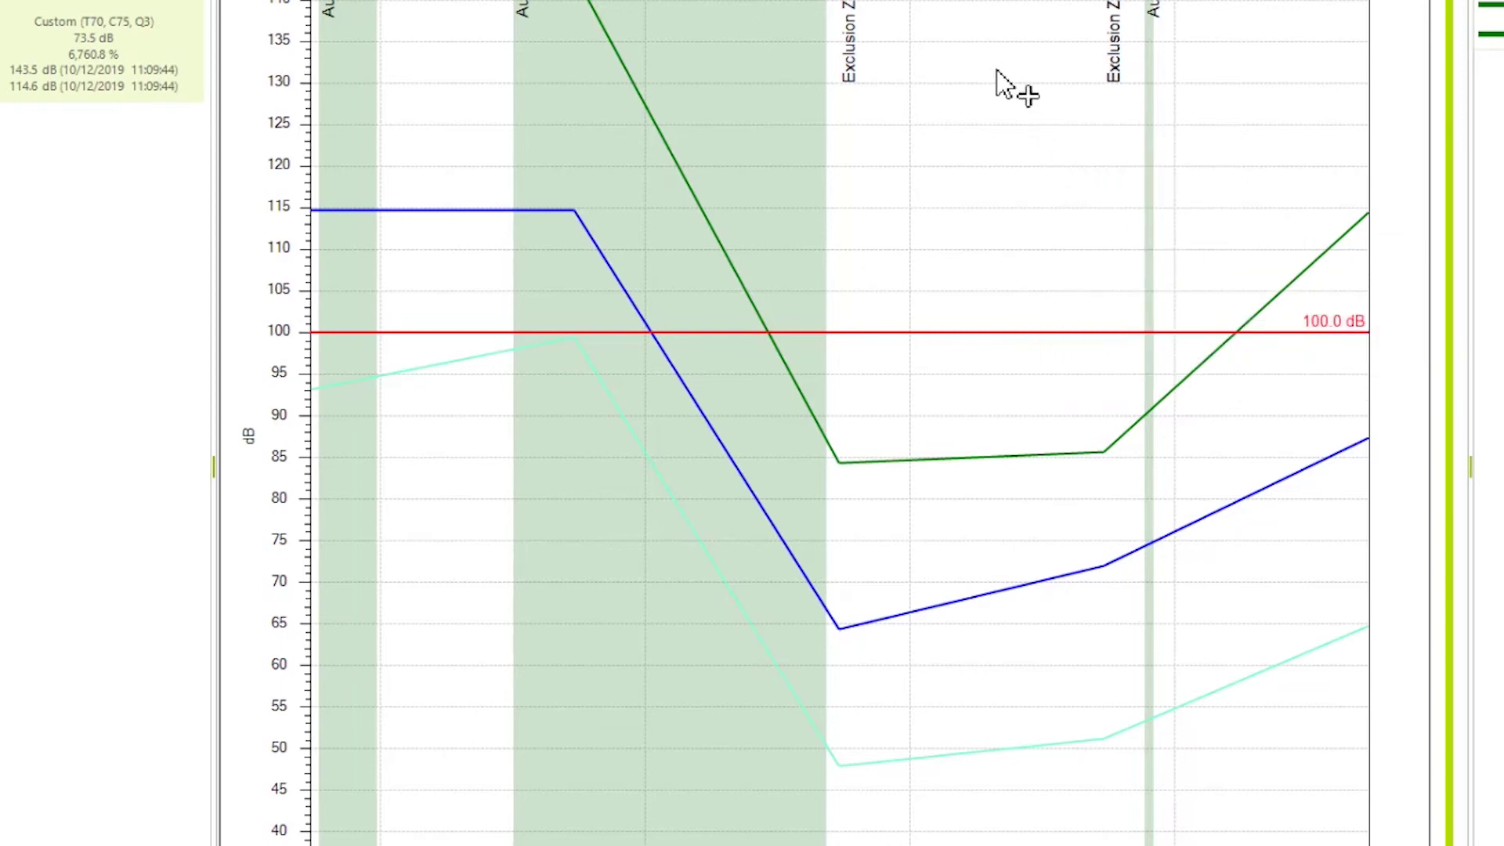
pyautogui.rightClick(975, 14)
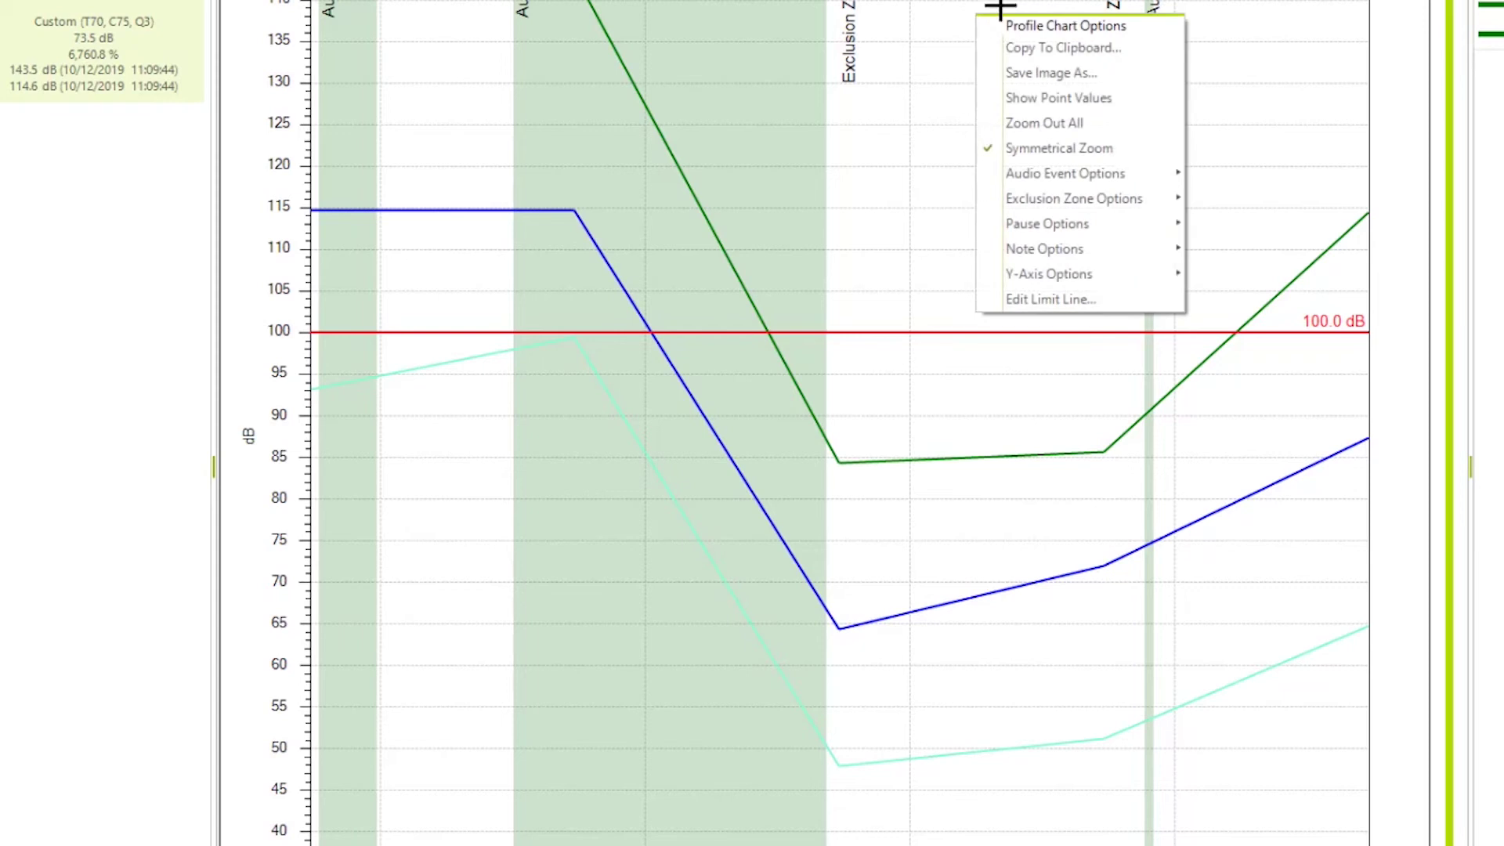
pyautogui.press('Escape')
# Step: Zoom in on the first exclusion zone and look at the chart's exclusion zone and audio event options
pyautogui.click(1016, 9)
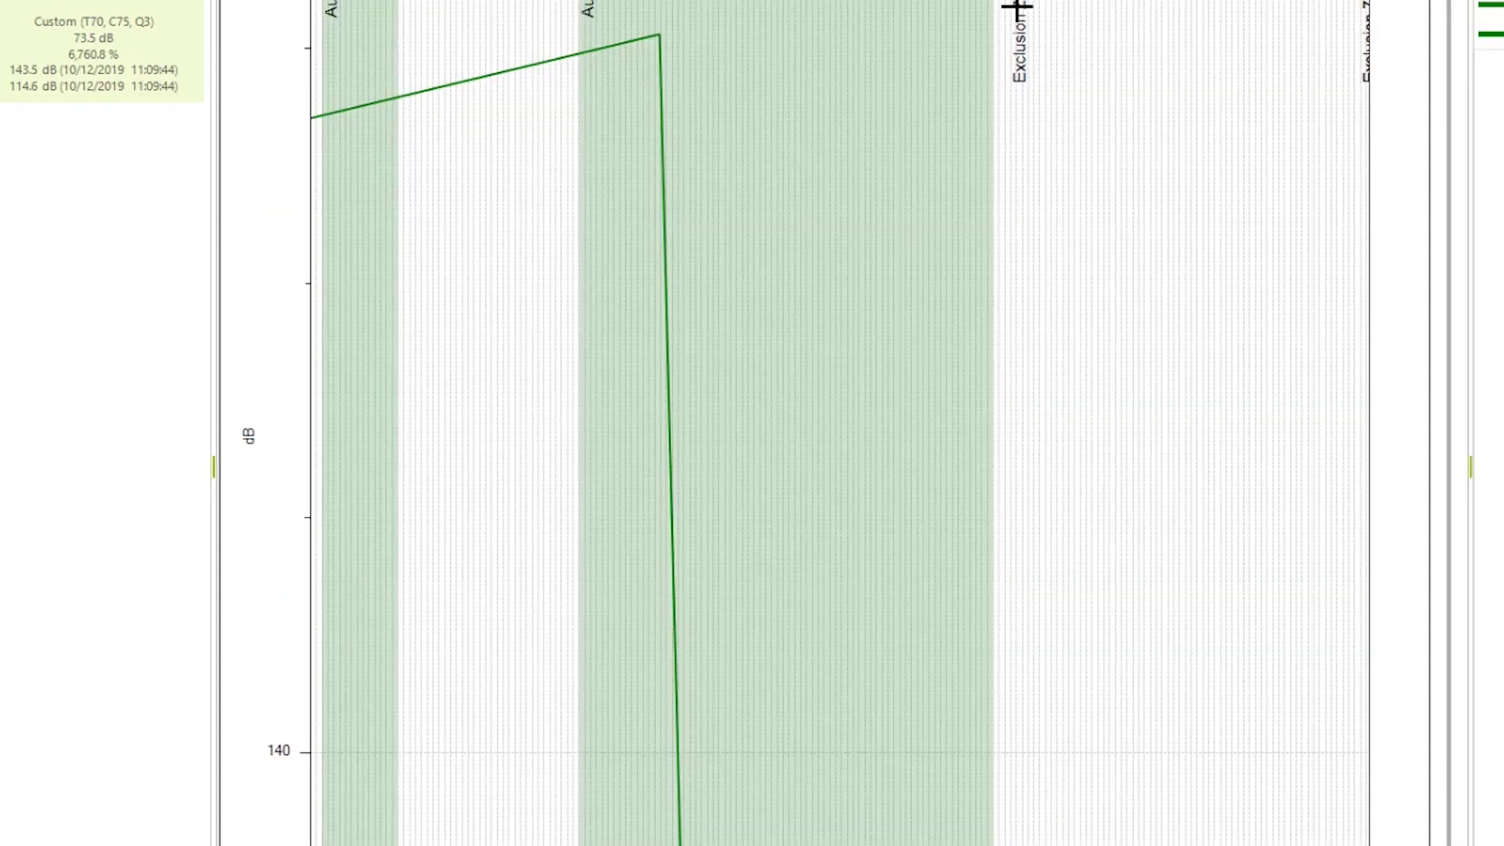
pyautogui.scroll(2, 1010, 195)
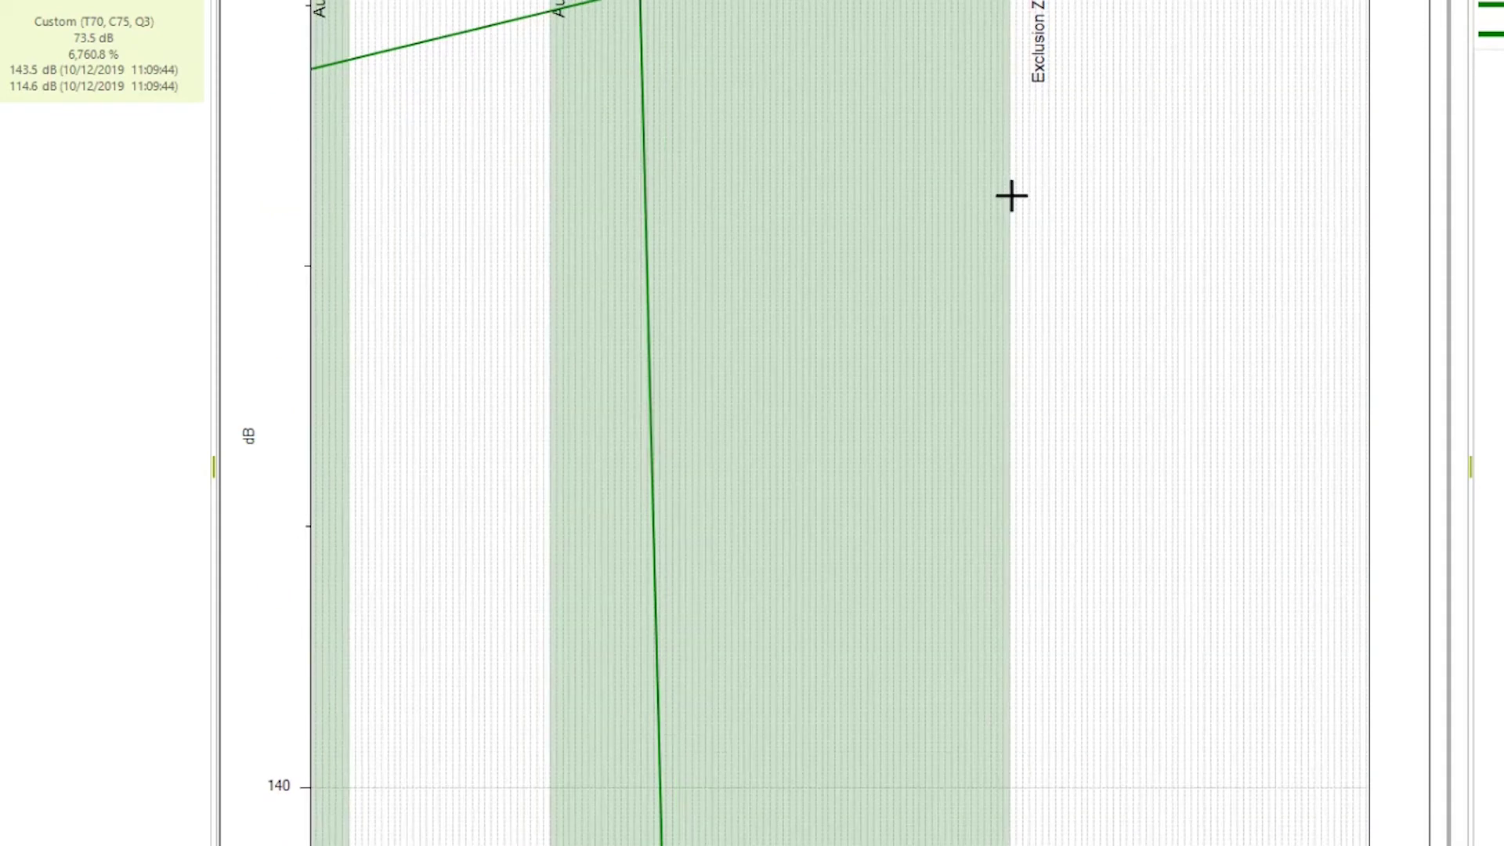
pyautogui.scroll(-3, 1011, 198)
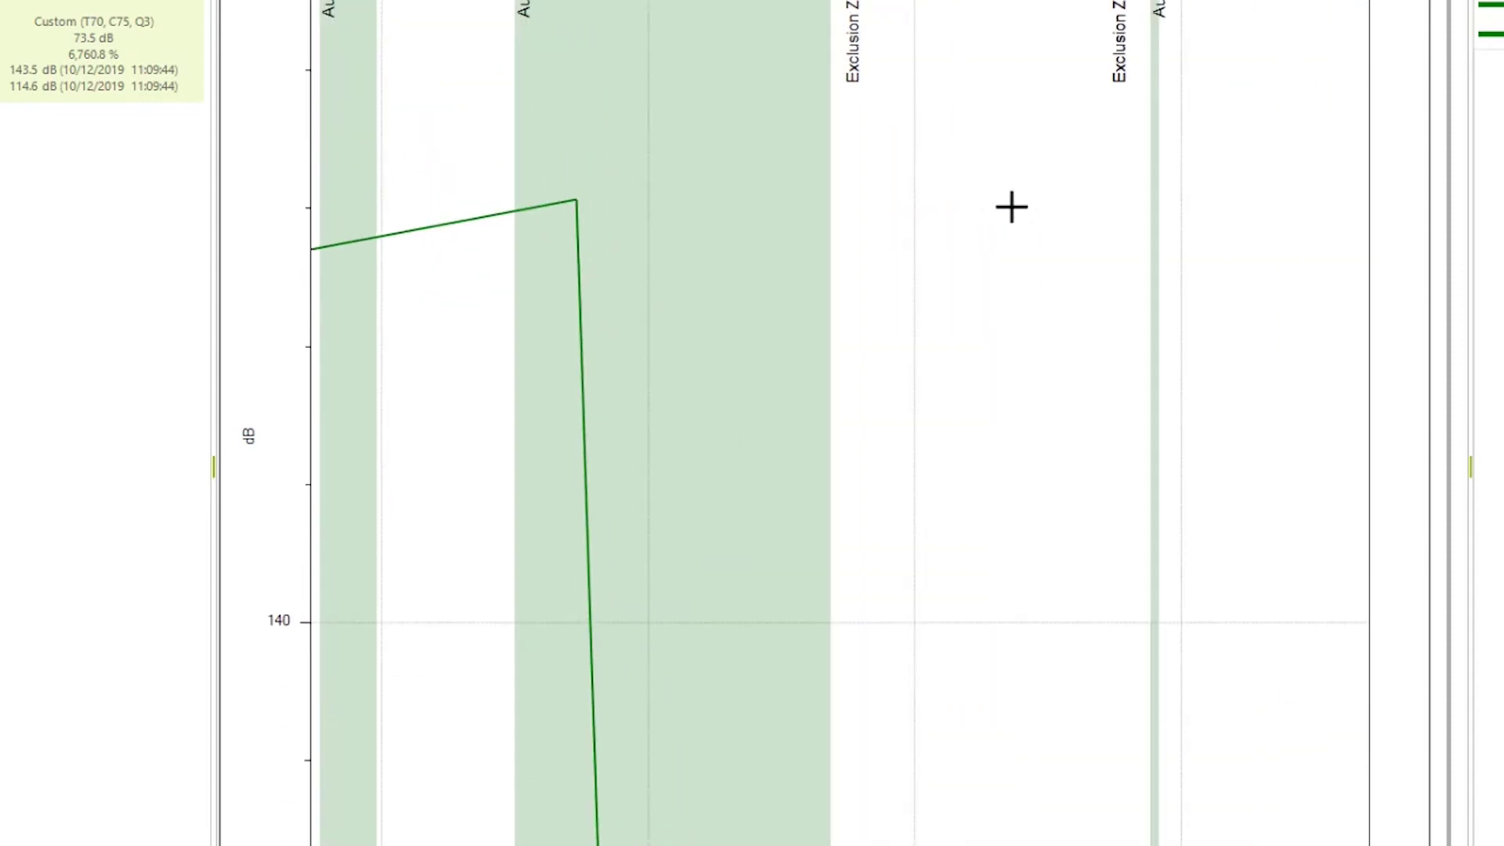
pyautogui.scroll(4, 1012, 209)
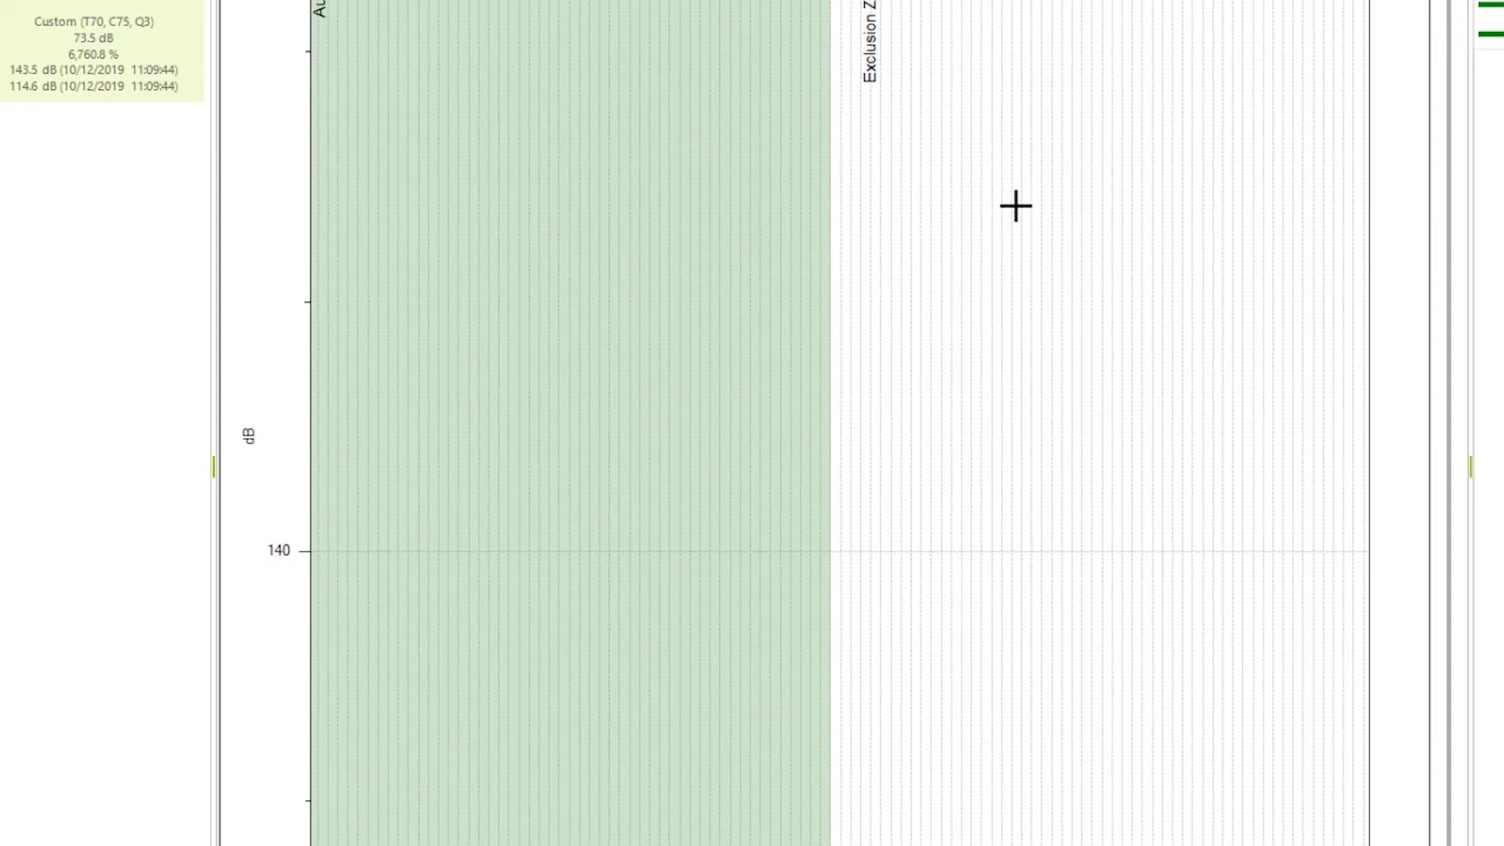
pyautogui.rightClick(1014, 206)
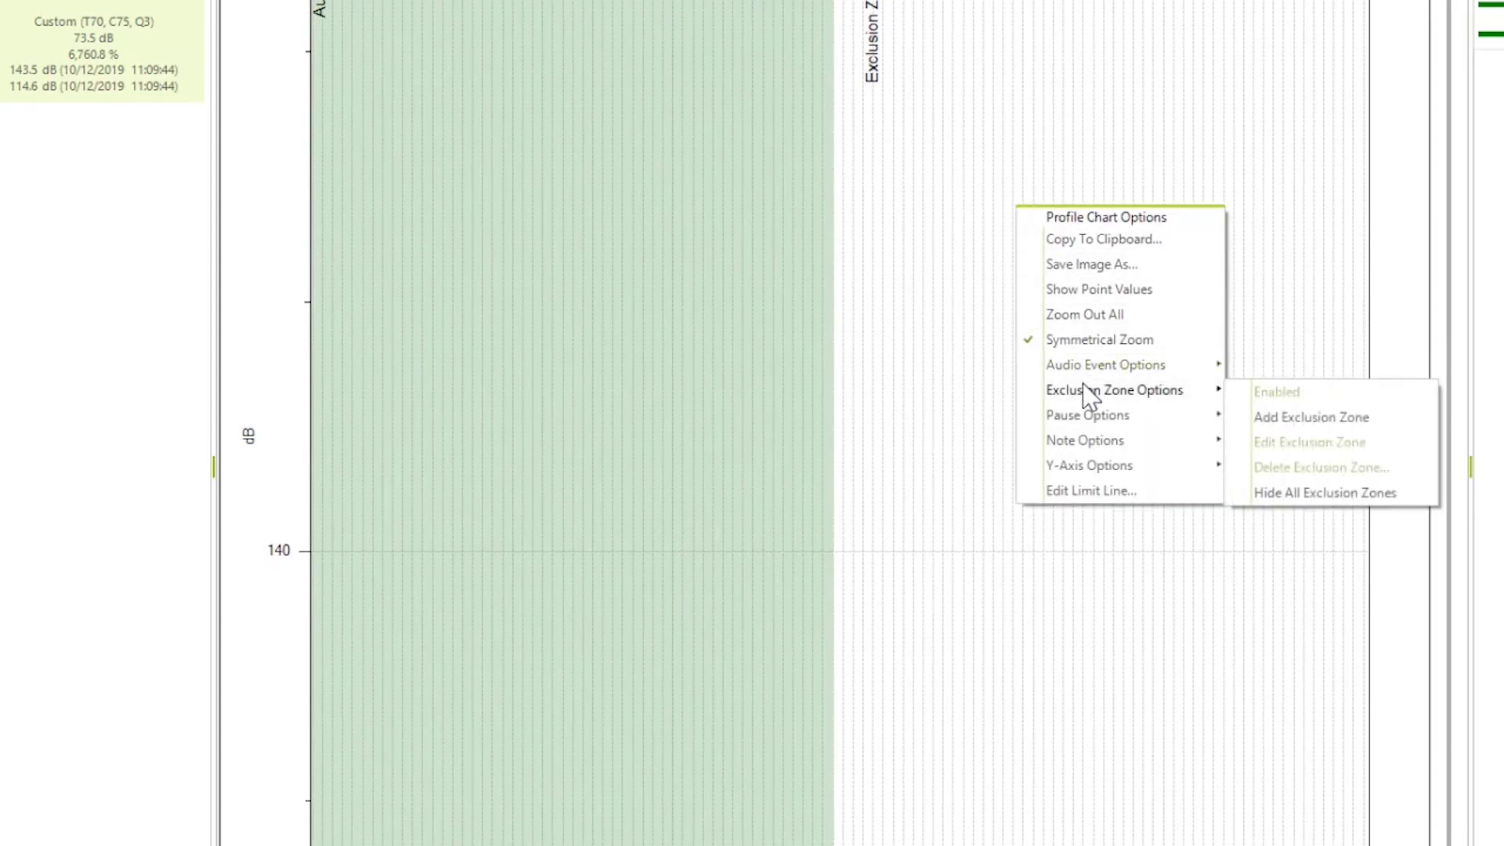
pyautogui.moveTo(1085, 366)
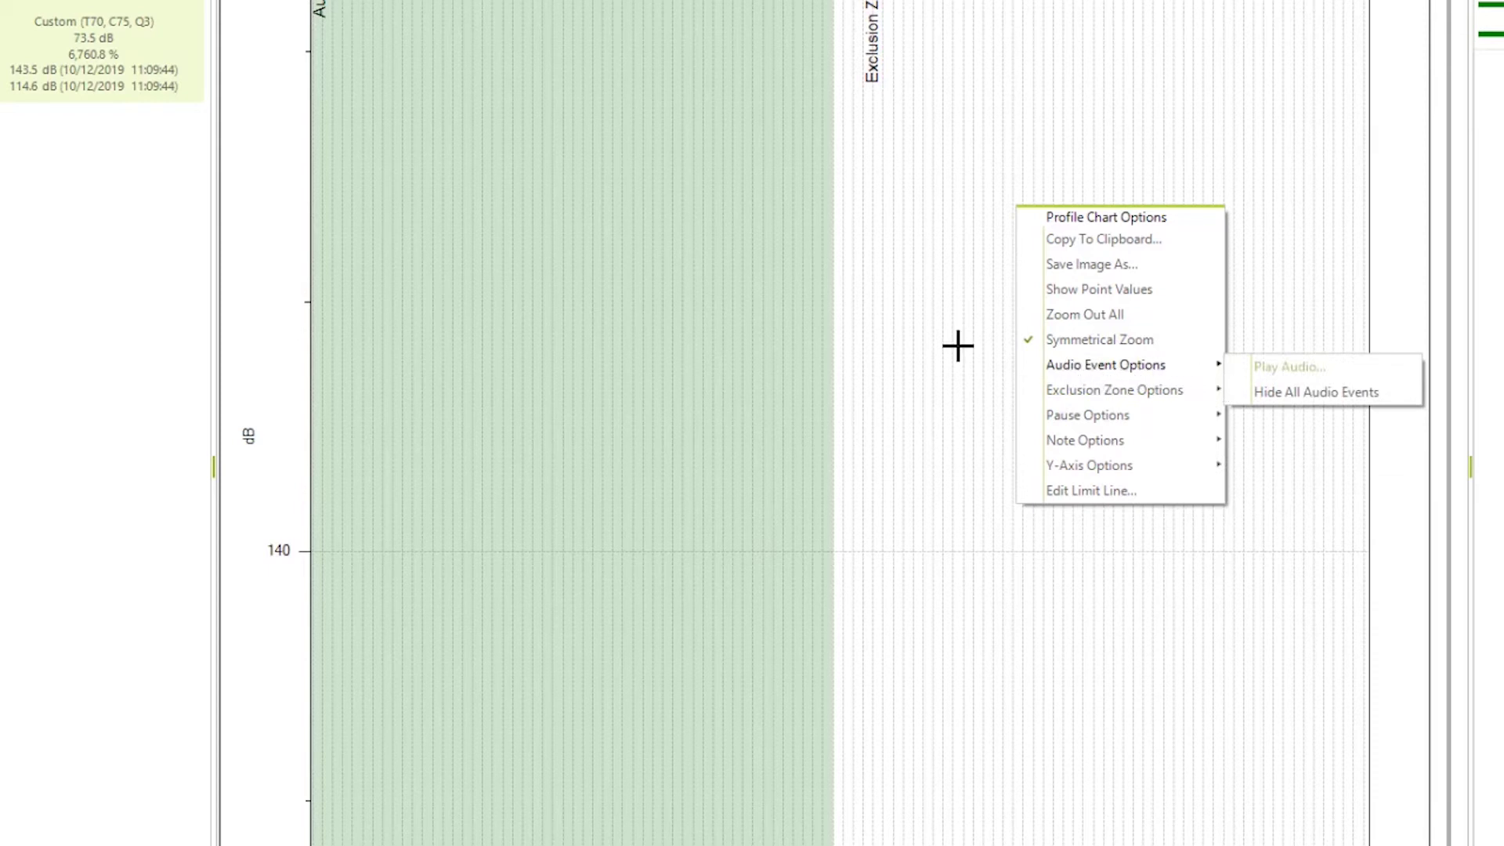
pyautogui.press('Escape')
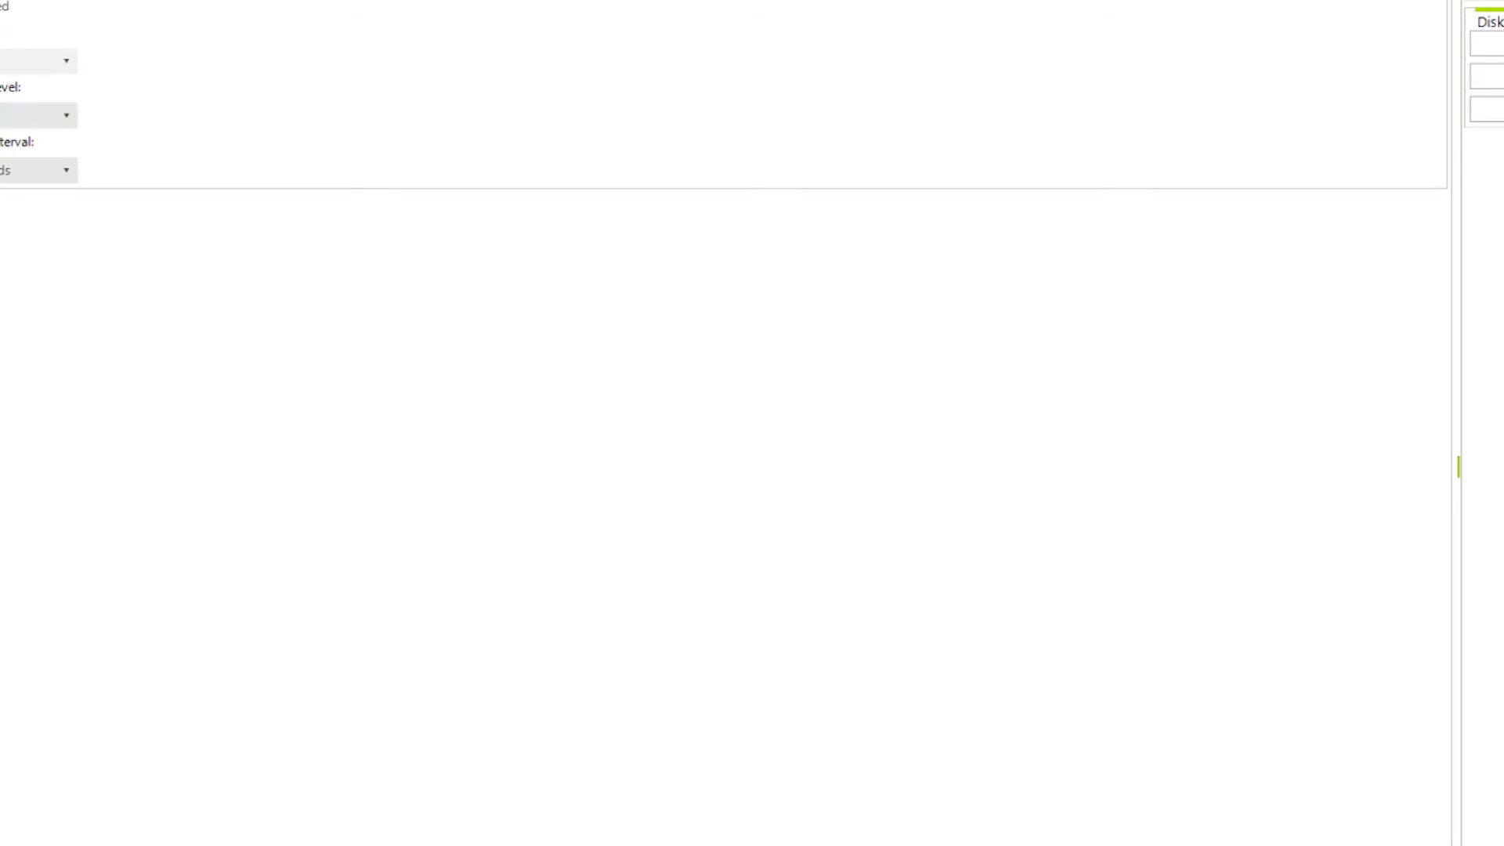
# Step: Look at the available interval choices in the configuration settings without selecting a different one
pyautogui.click(66, 171)
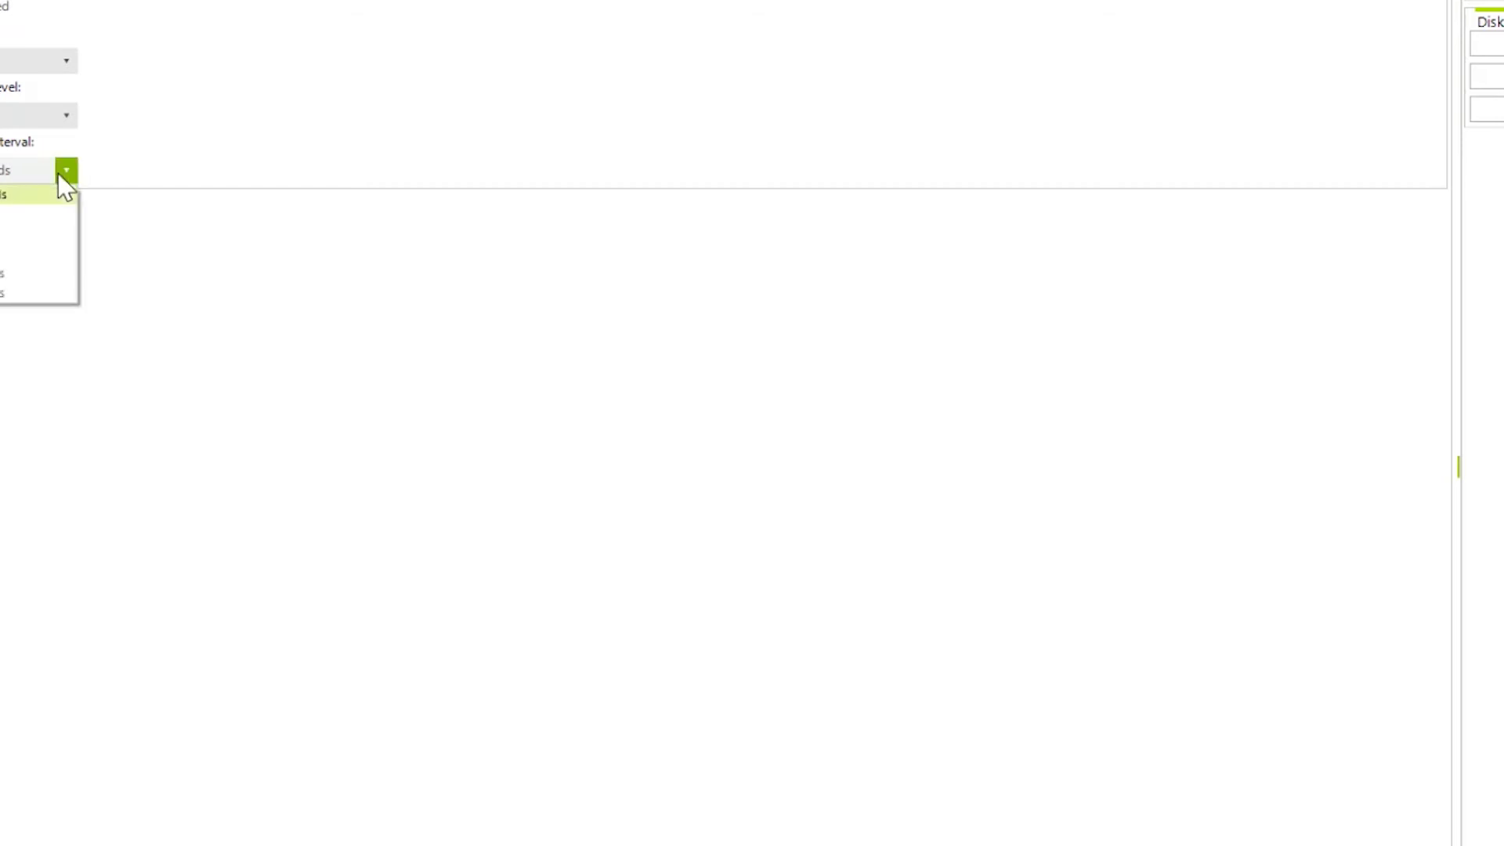
pyautogui.click(59, 174)
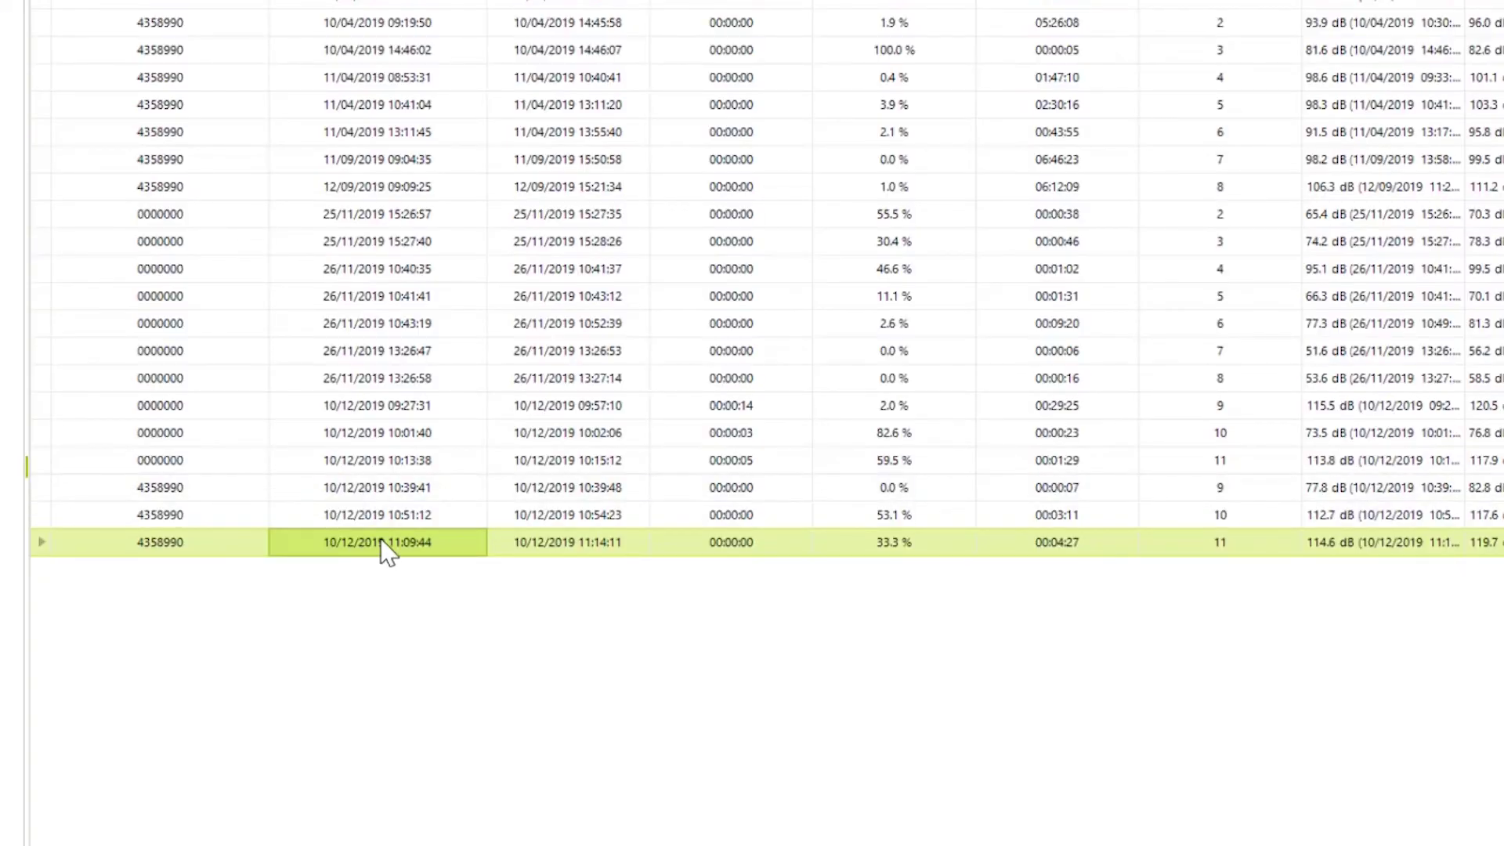
# Step: Return to the 10/12/2019 11:09:44 result and turn its profile chart's symmetrical zoom off and back on, testing the zoom
pyautogui.click(235, 542)
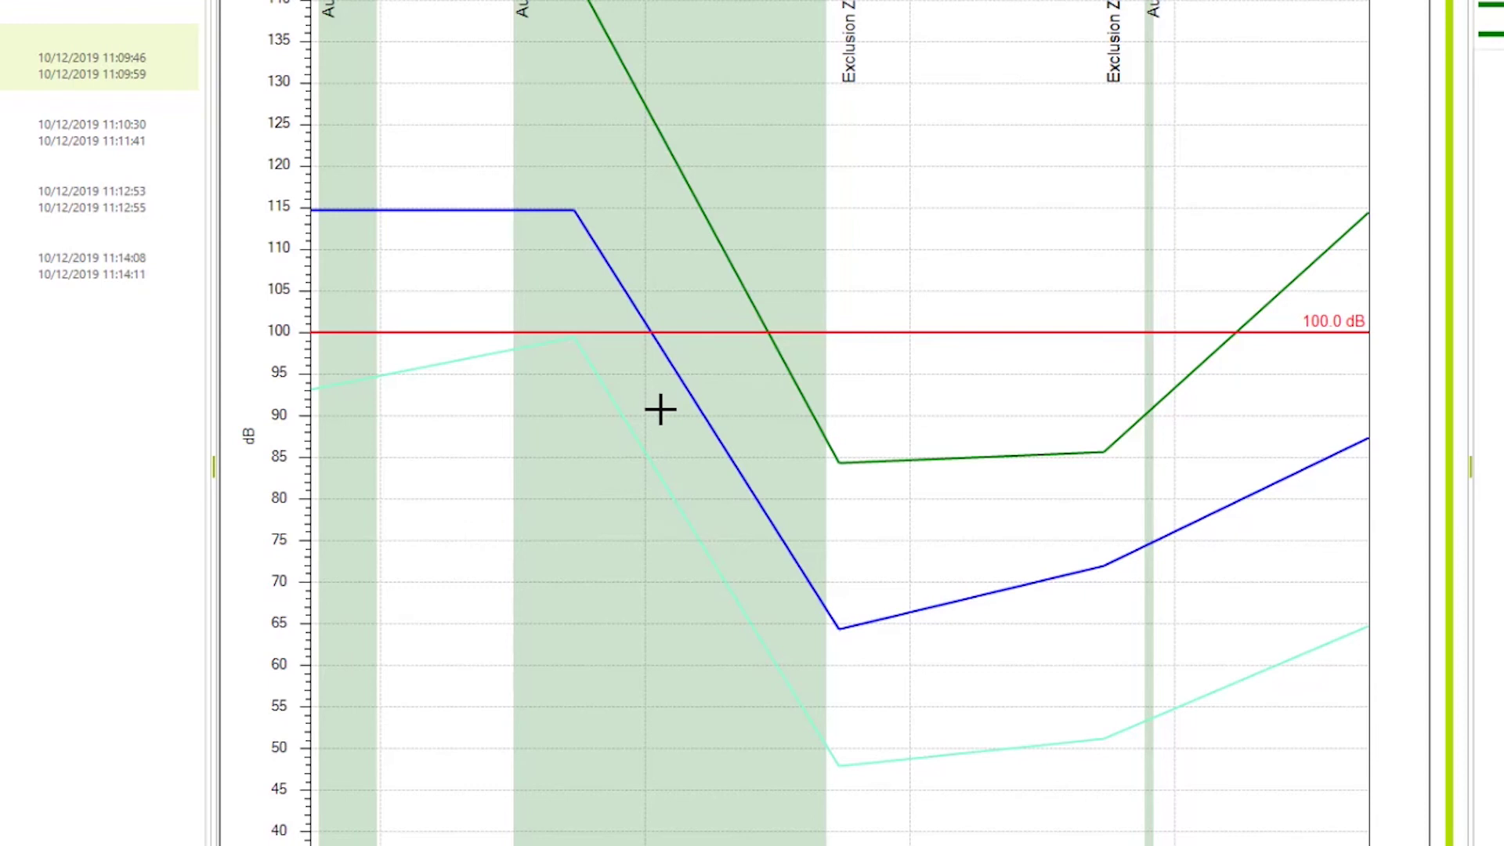
pyautogui.rightClick(660, 409)
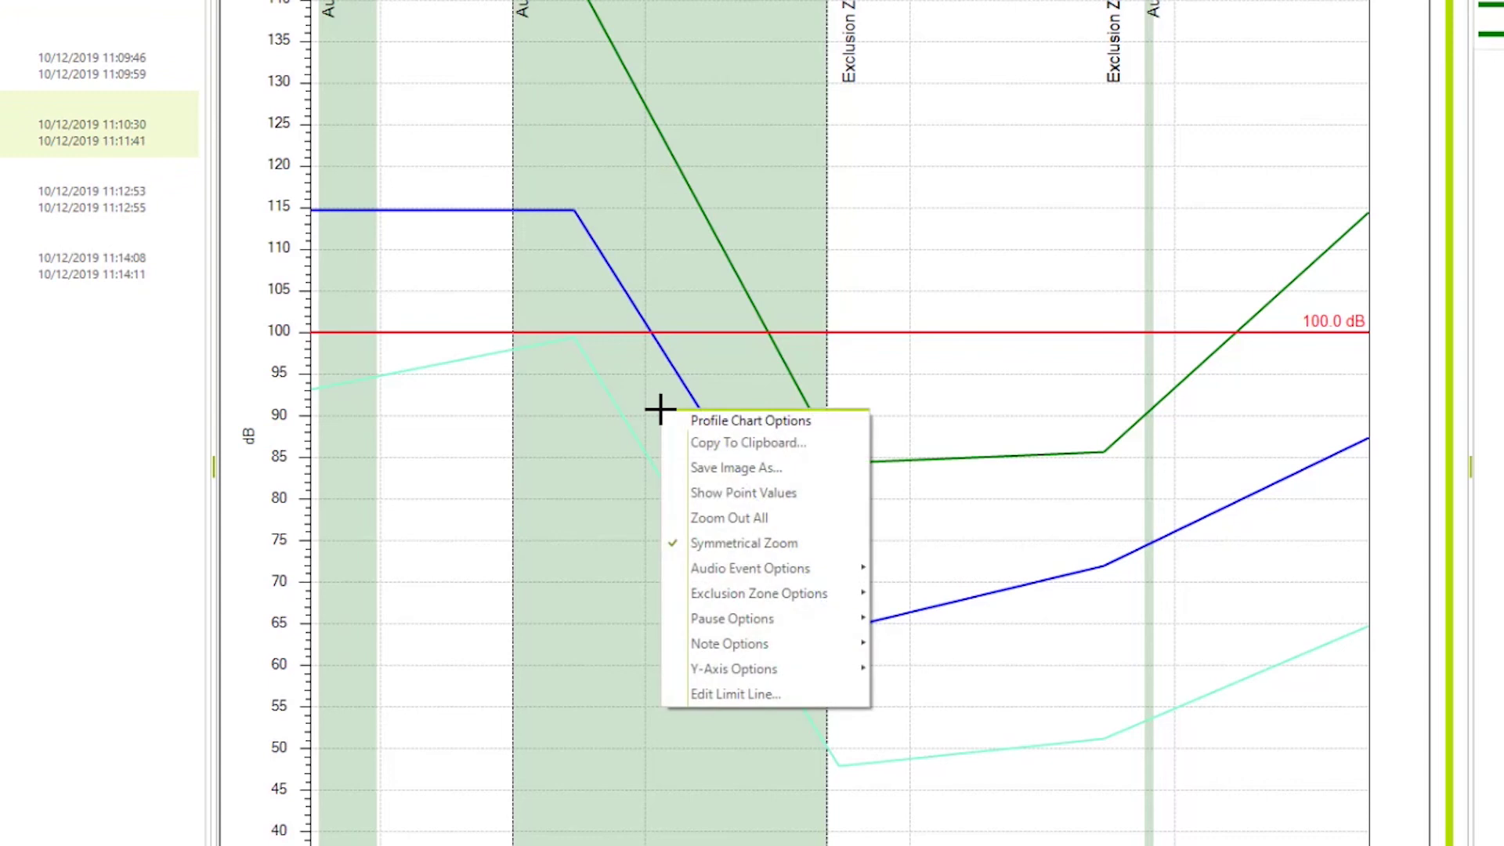
pyautogui.click(740, 544)
pyautogui.rightClick(737, 542)
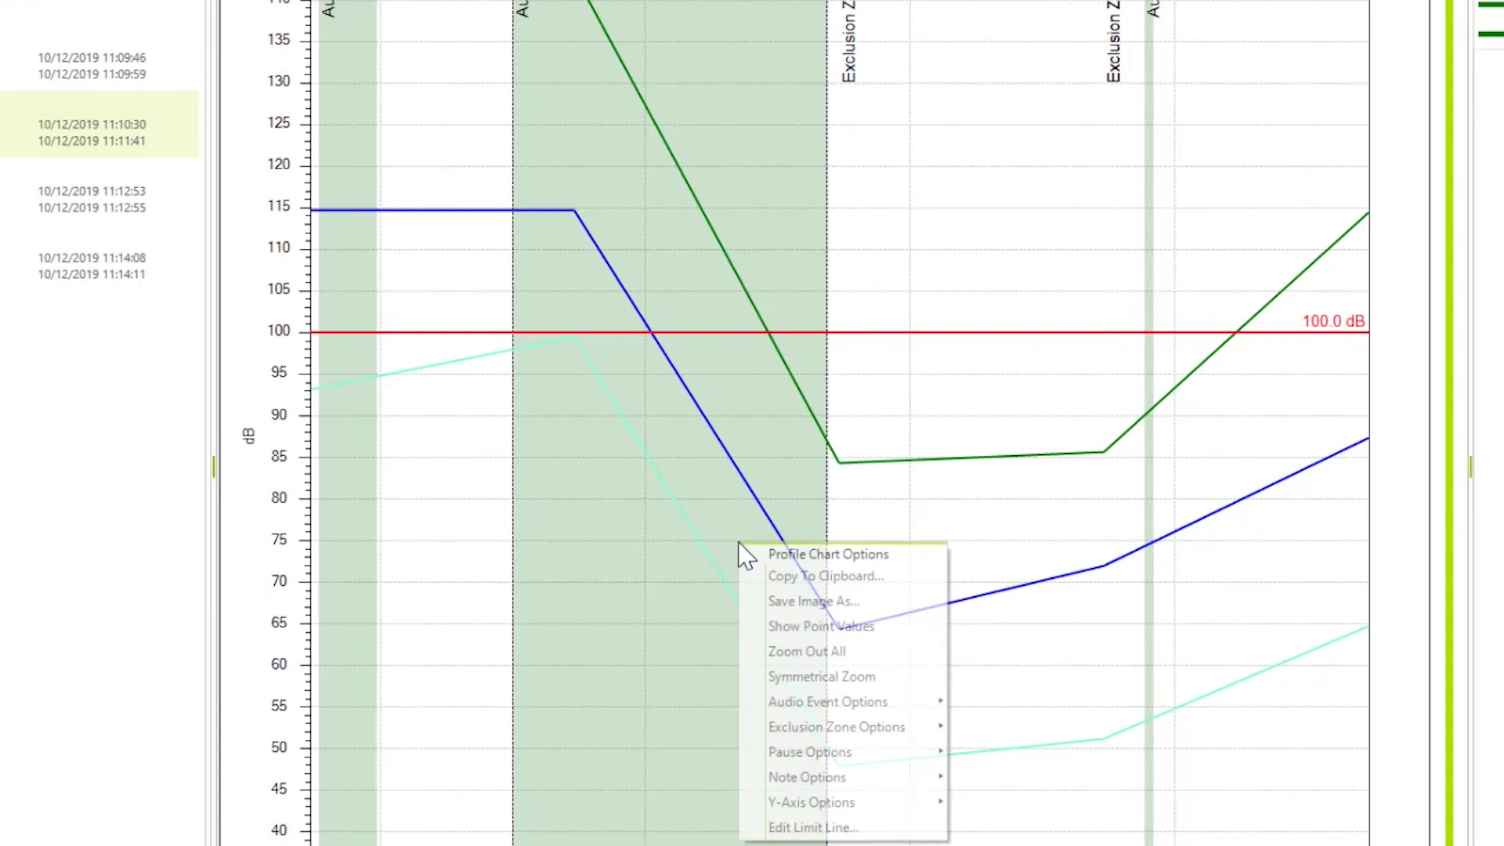
pyautogui.click(805, 651)
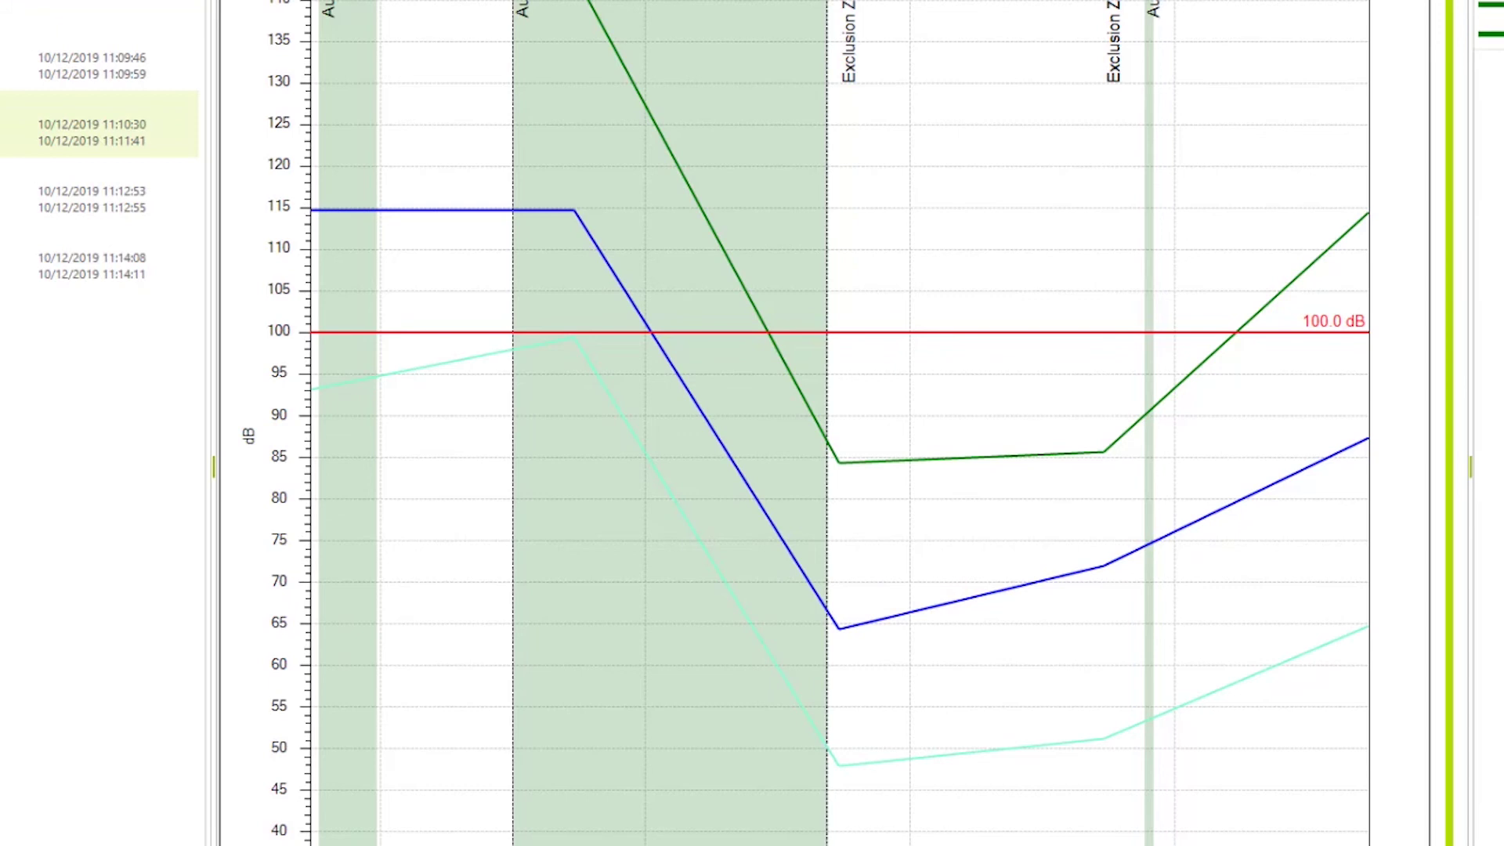
pyautogui.scroll(3, 918, 511)
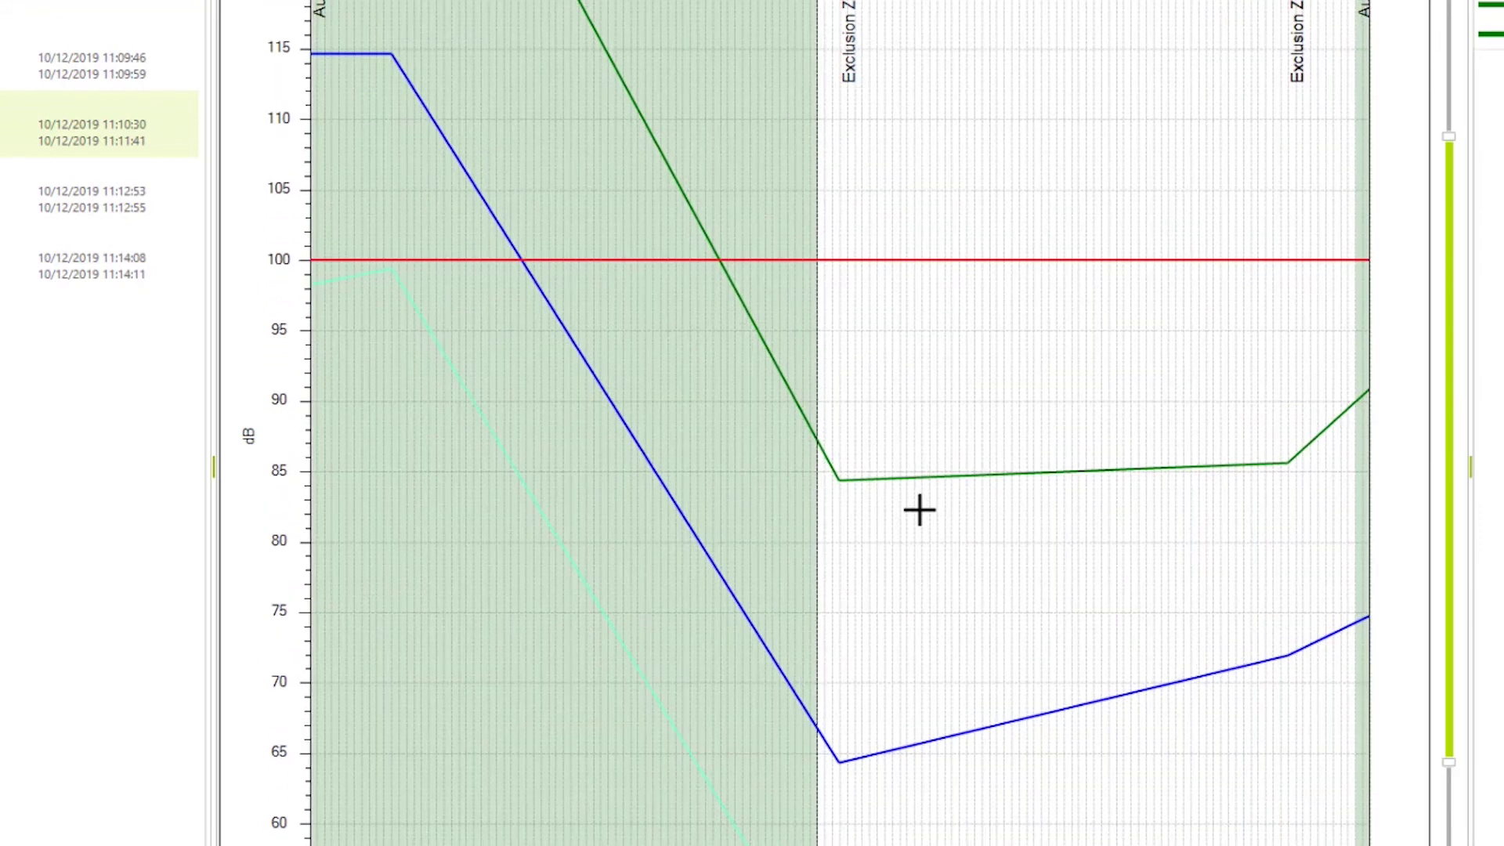
pyautogui.scroll(-3, 918, 511)
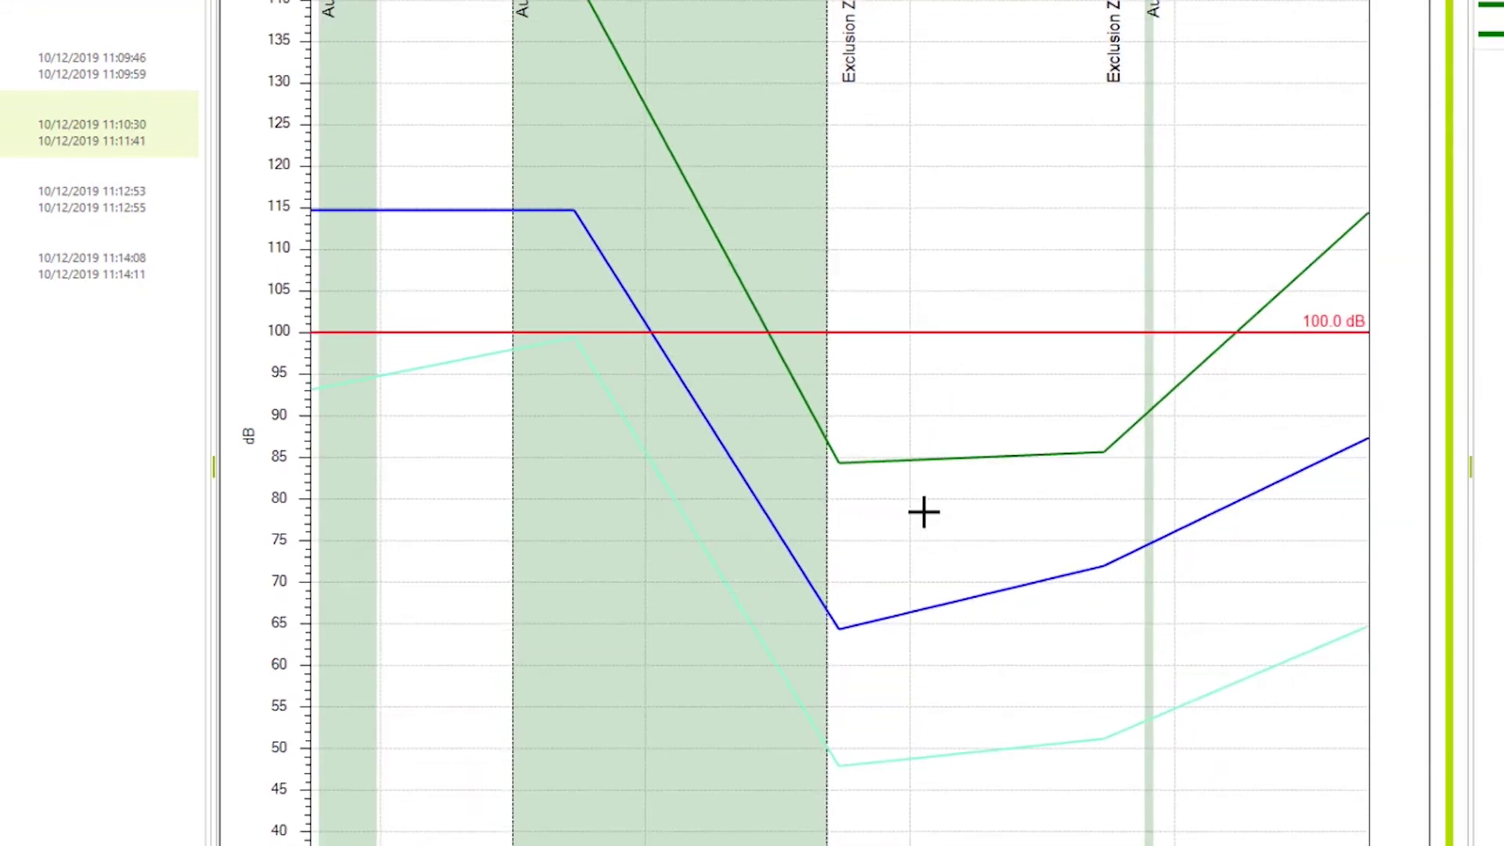
# Step: Turn on point values for the profile chart and inspect the two lower corner points of the dark green curve
pyautogui.rightClick(925, 512)
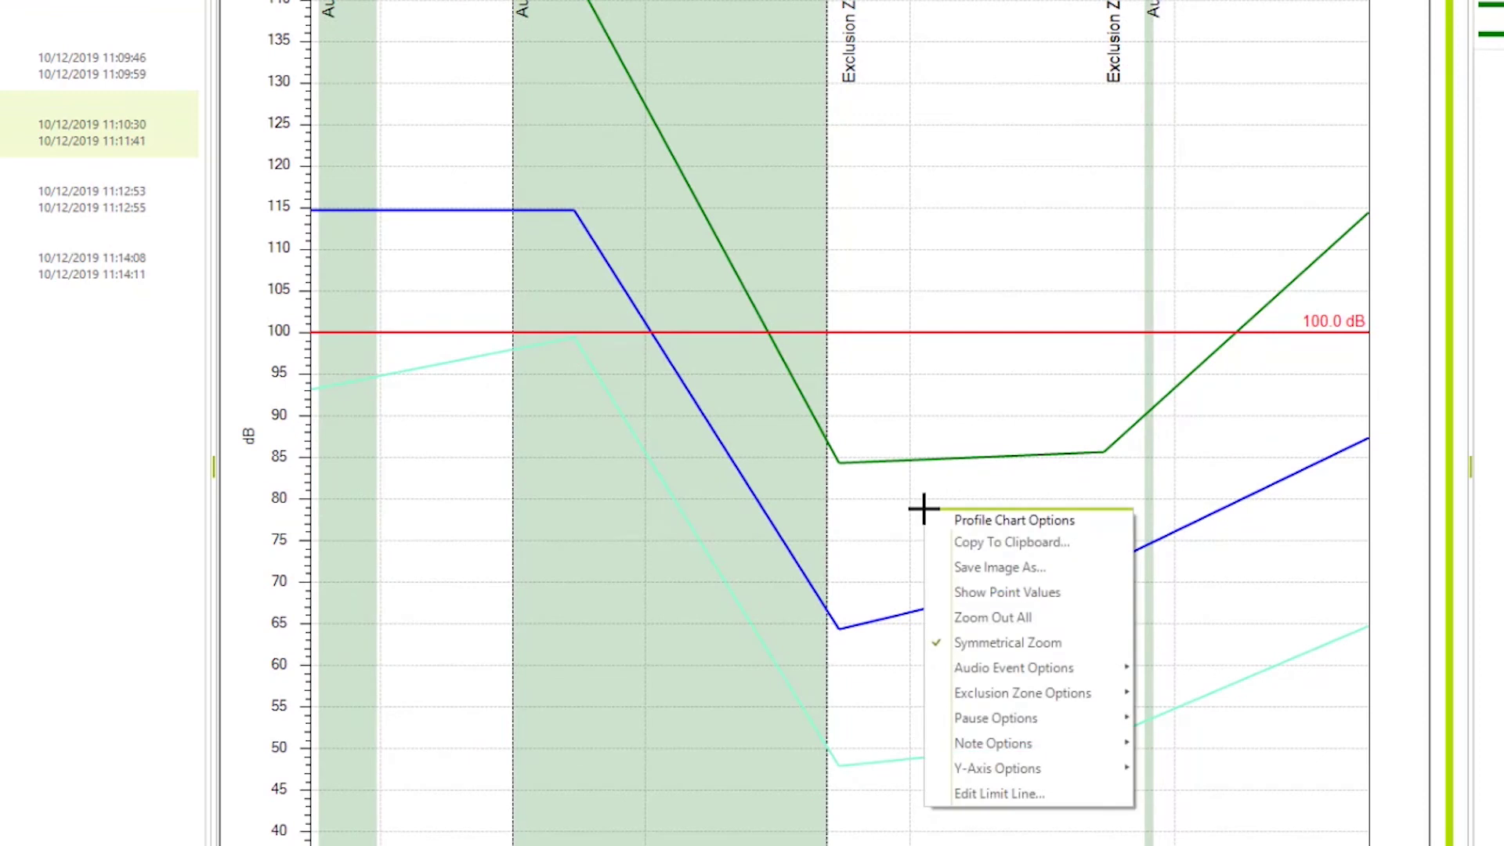
pyautogui.click(984, 594)
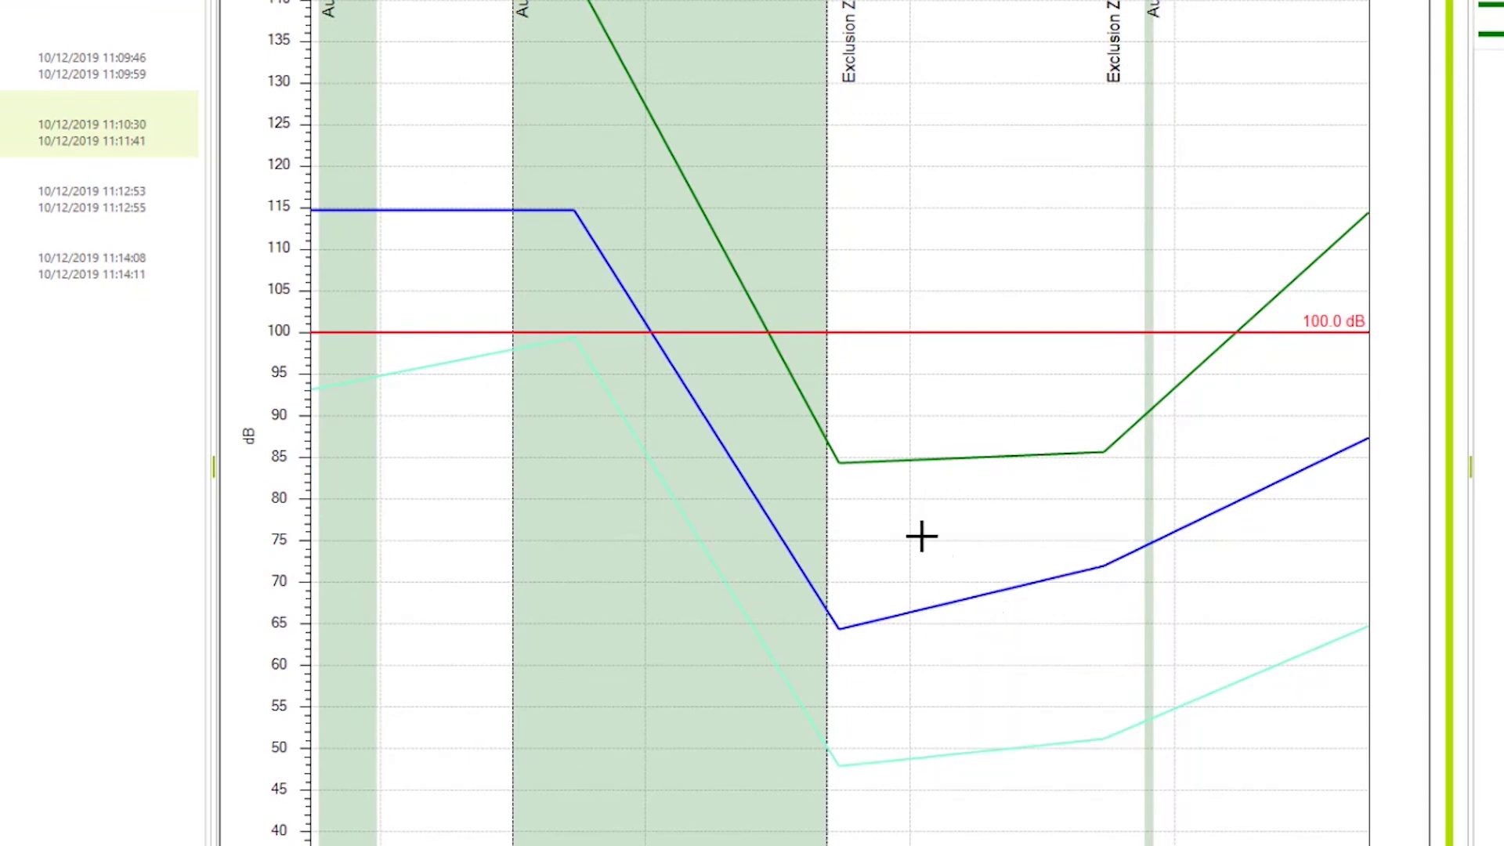
pyautogui.moveTo(847, 463)
pyautogui.moveTo(1103, 454)
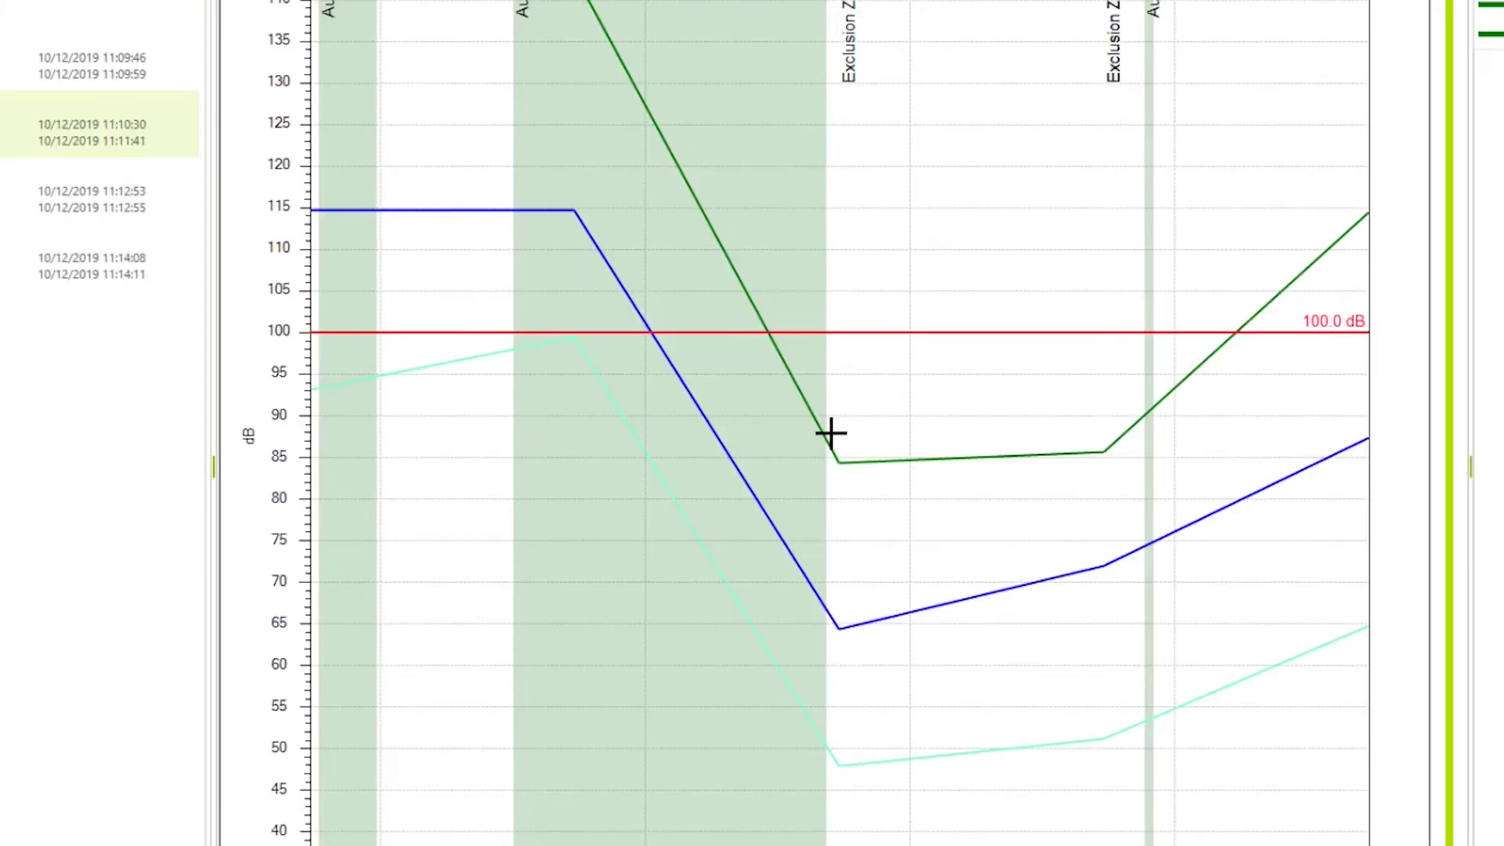
# Step: Copy the profile chart to the clipboard with audio events, exclusion zones, notes and pauses included
pyautogui.rightClick(850, 413)
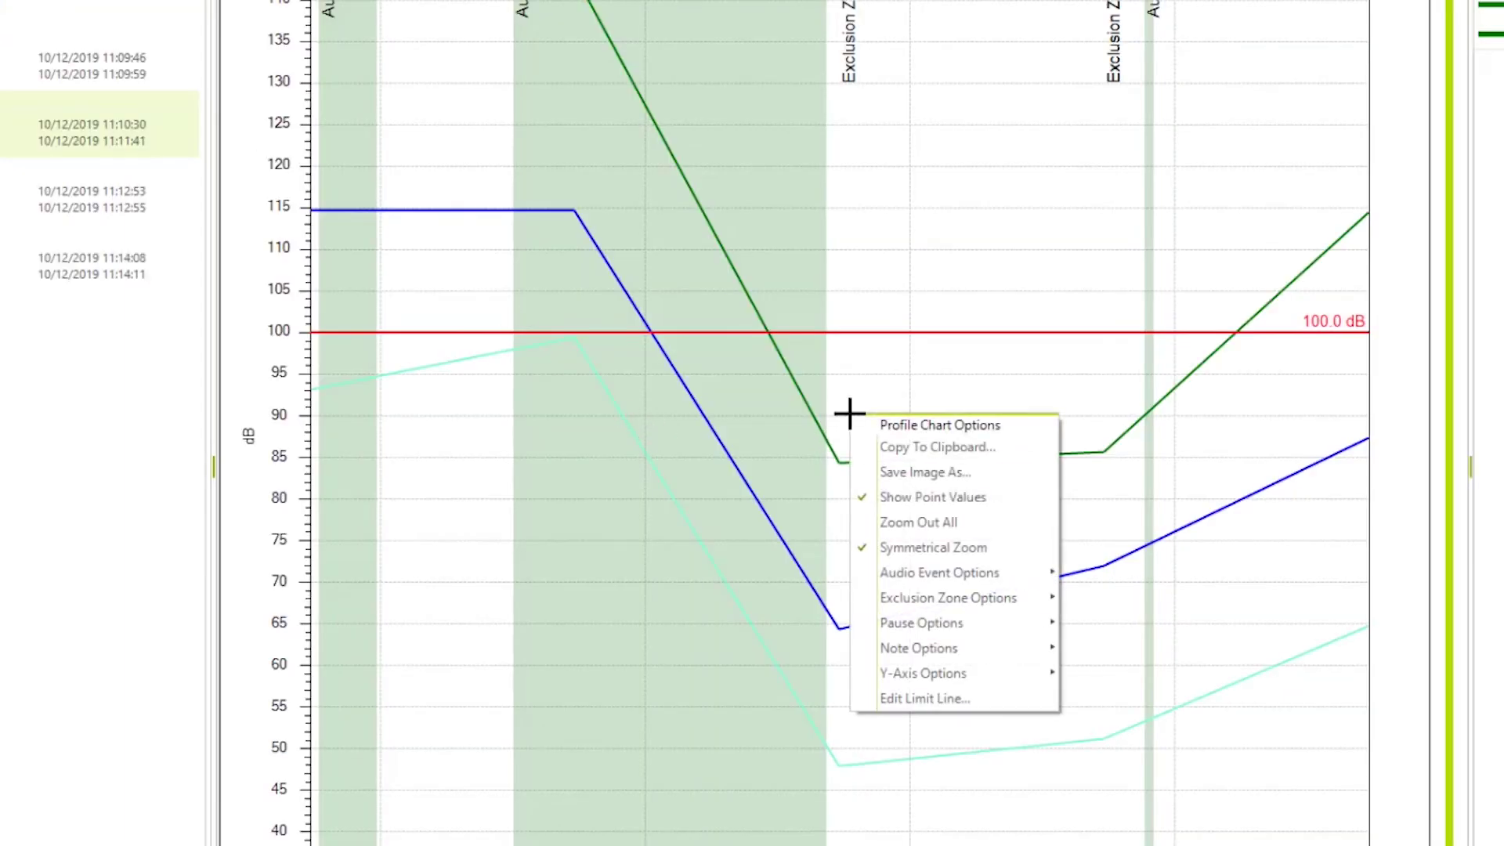
pyautogui.click(877, 469)
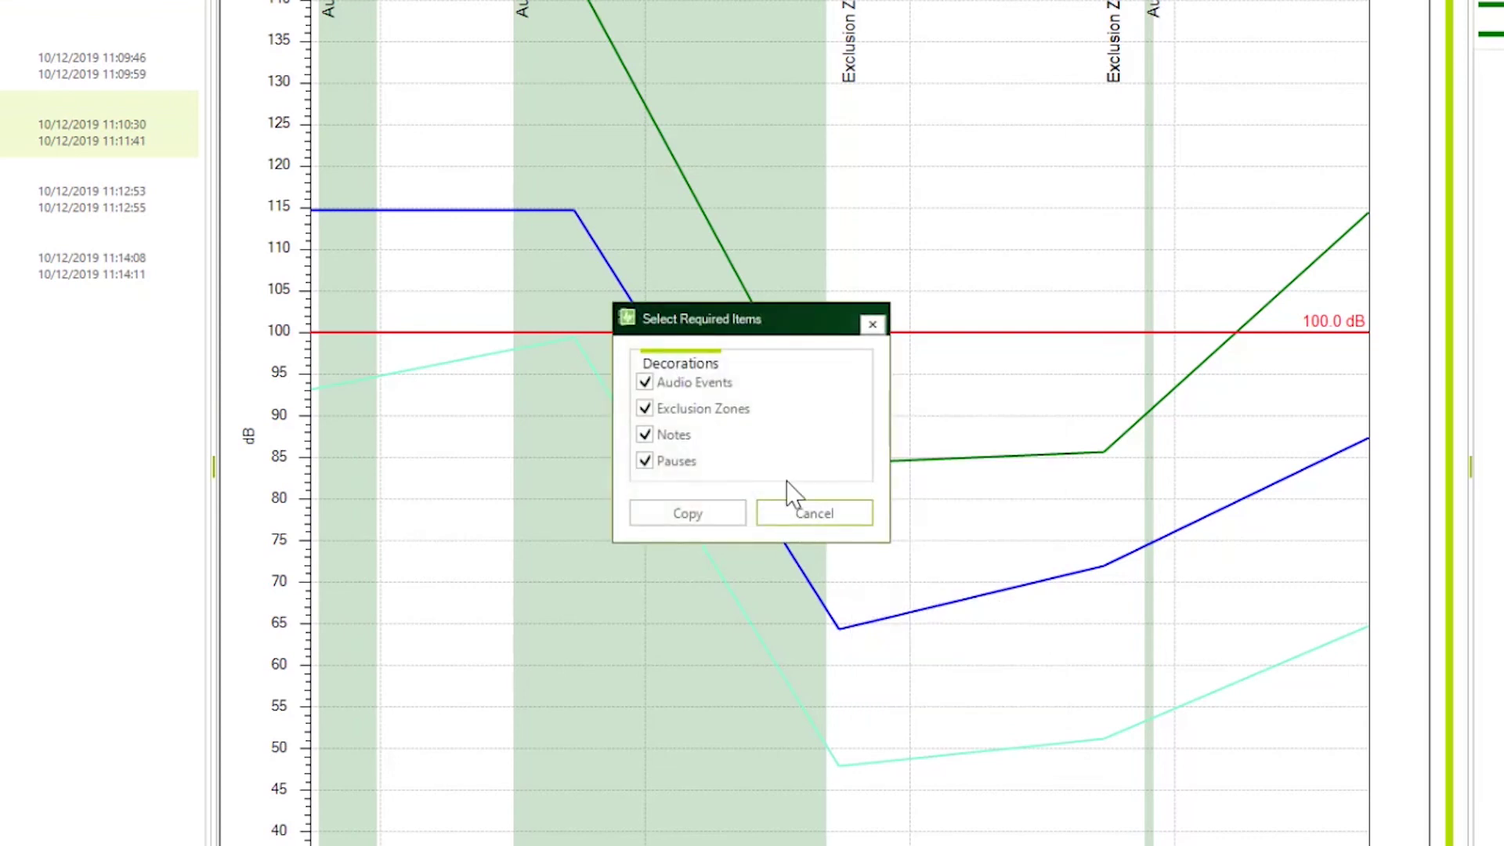
pyautogui.click(711, 510)
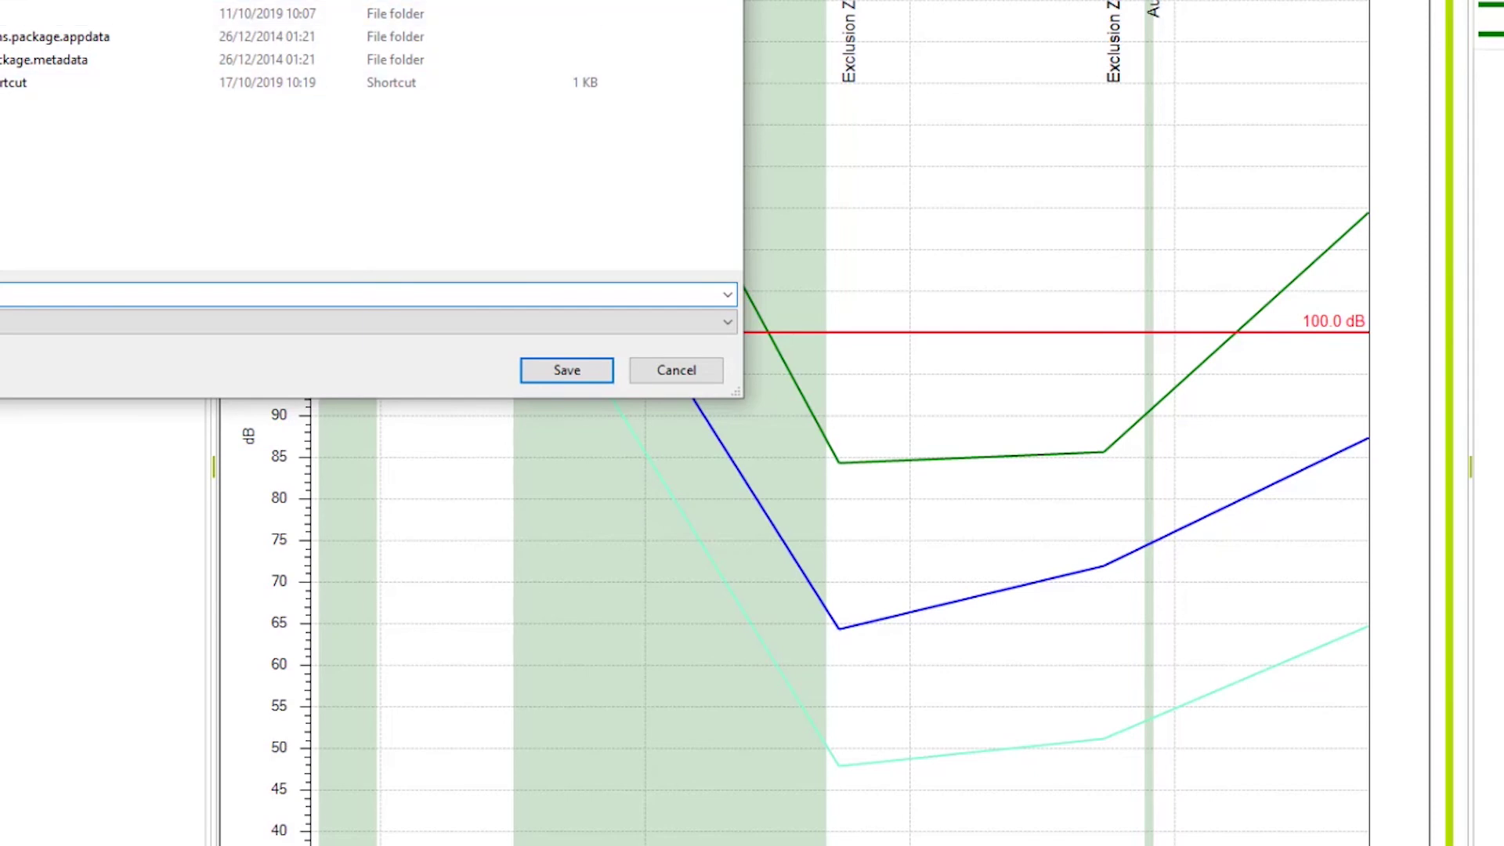
# Step: Save the profile chart as an image file
pyautogui.click(602, 370)
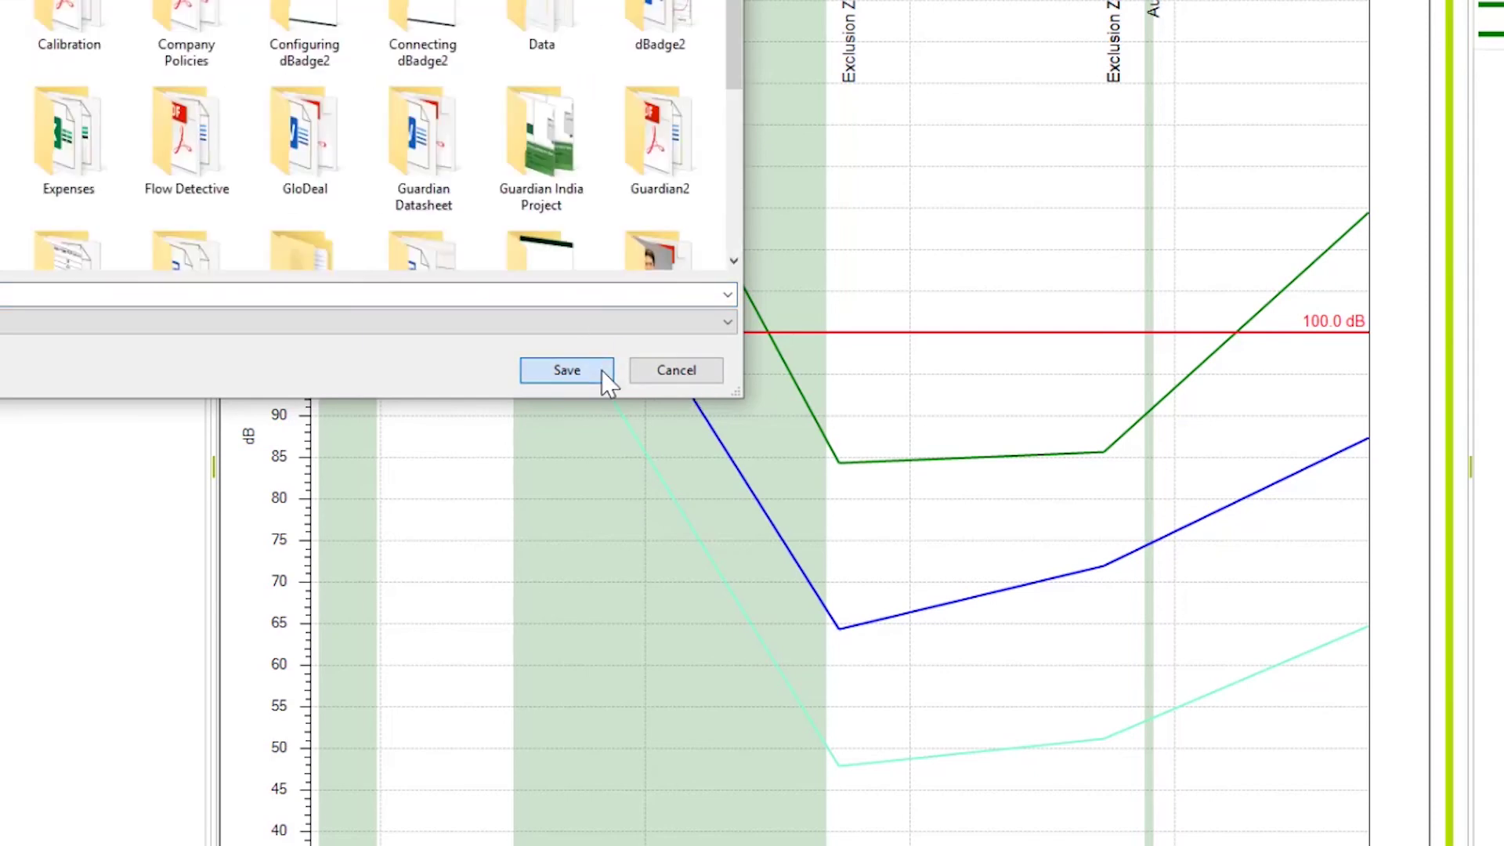
pyautogui.rightClick(603, 375)
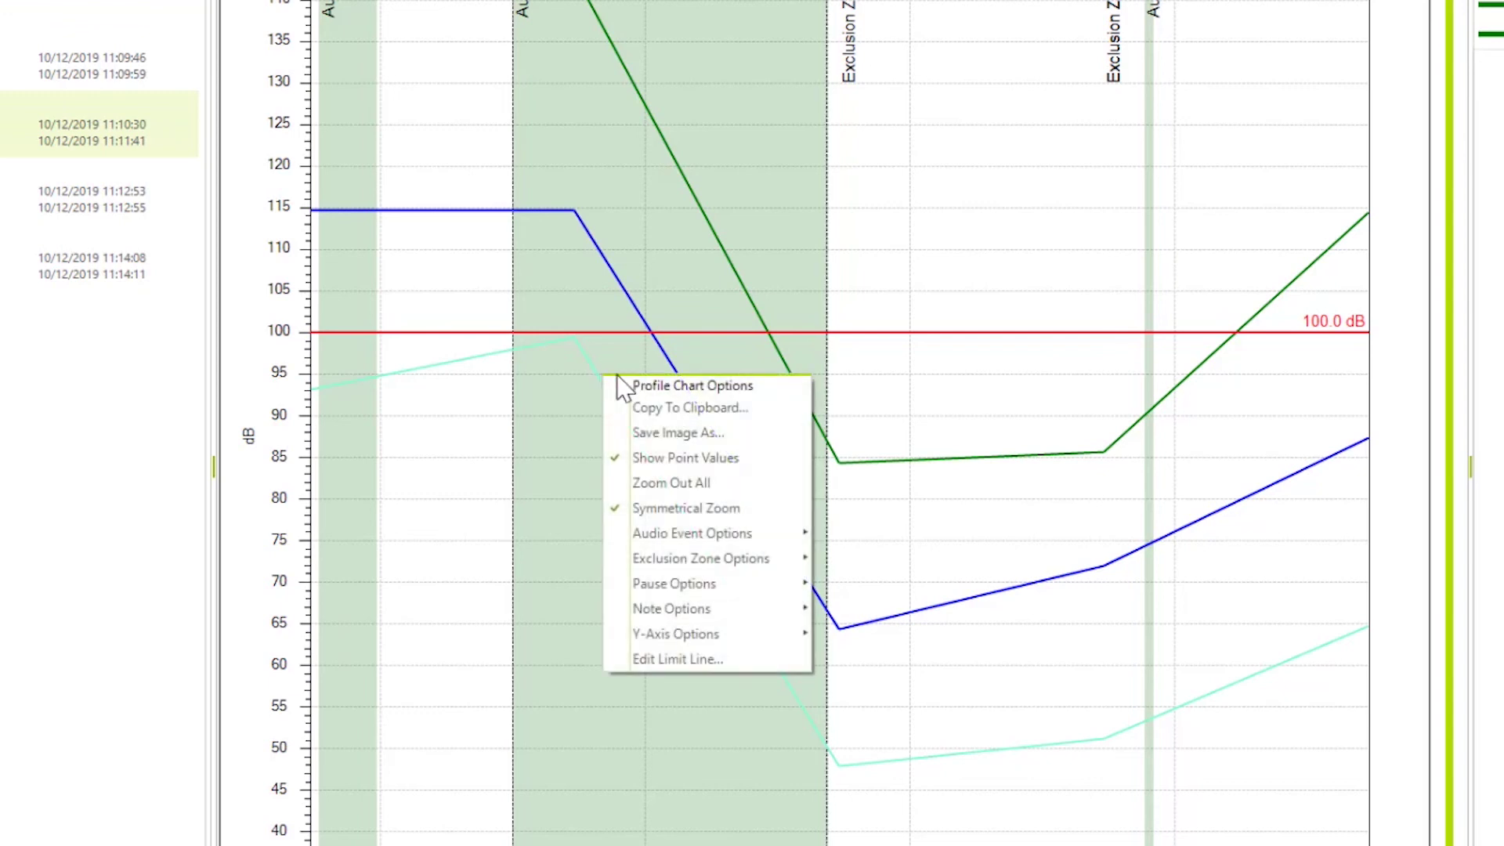